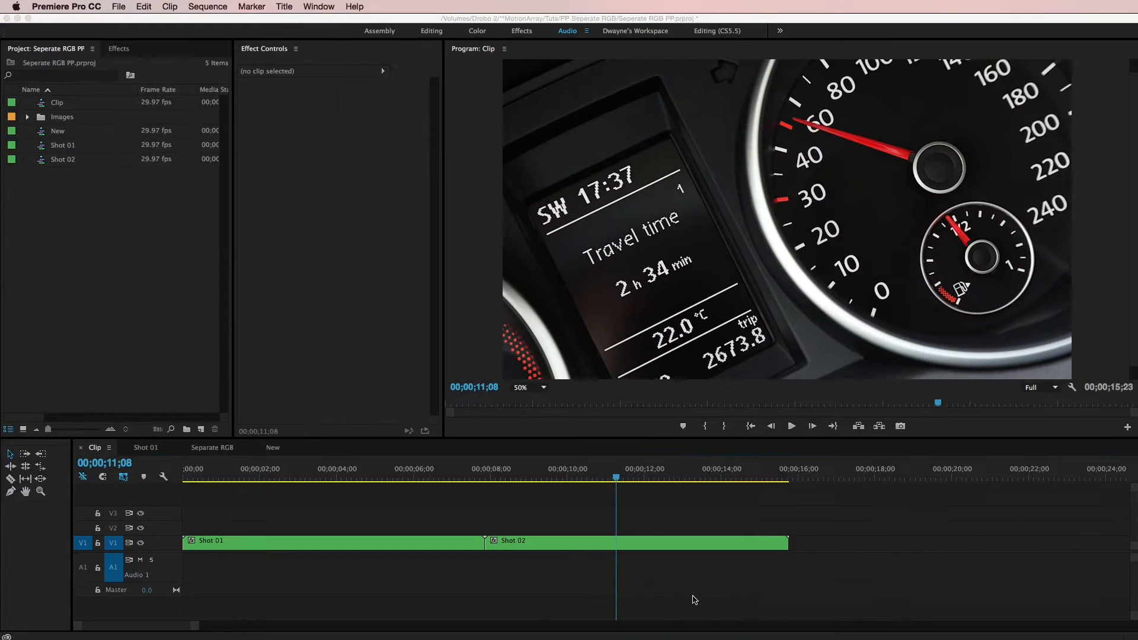
Step: Nest the Shot 01 and Shot 02 clips together into a sequence named Car
left_click(695, 599)
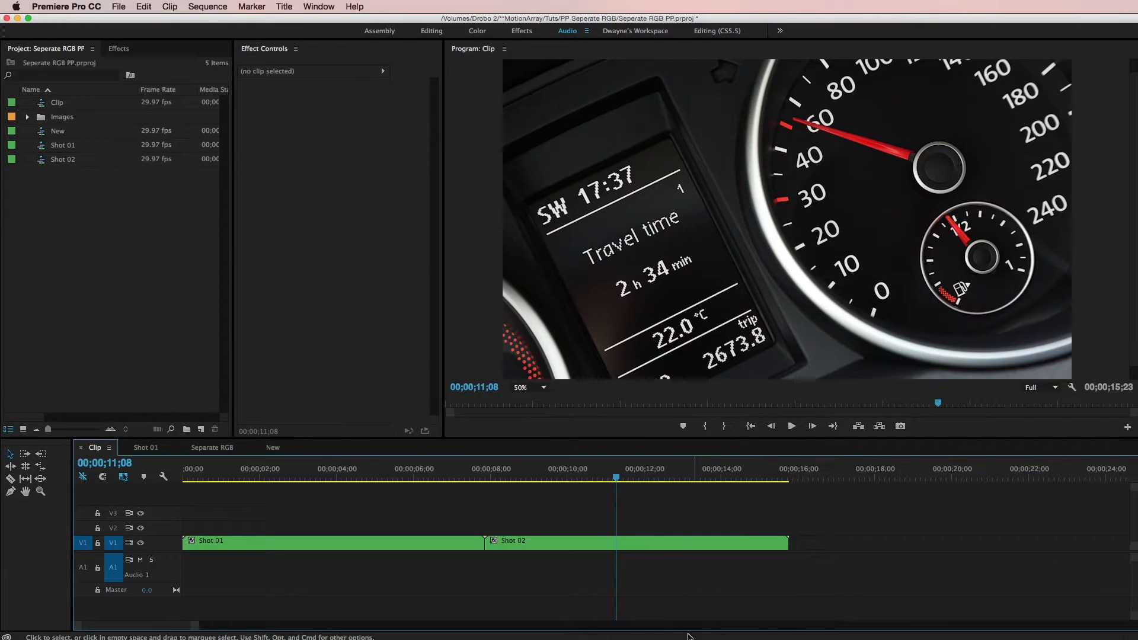
left_click_drag(609, 496, 433, 506)
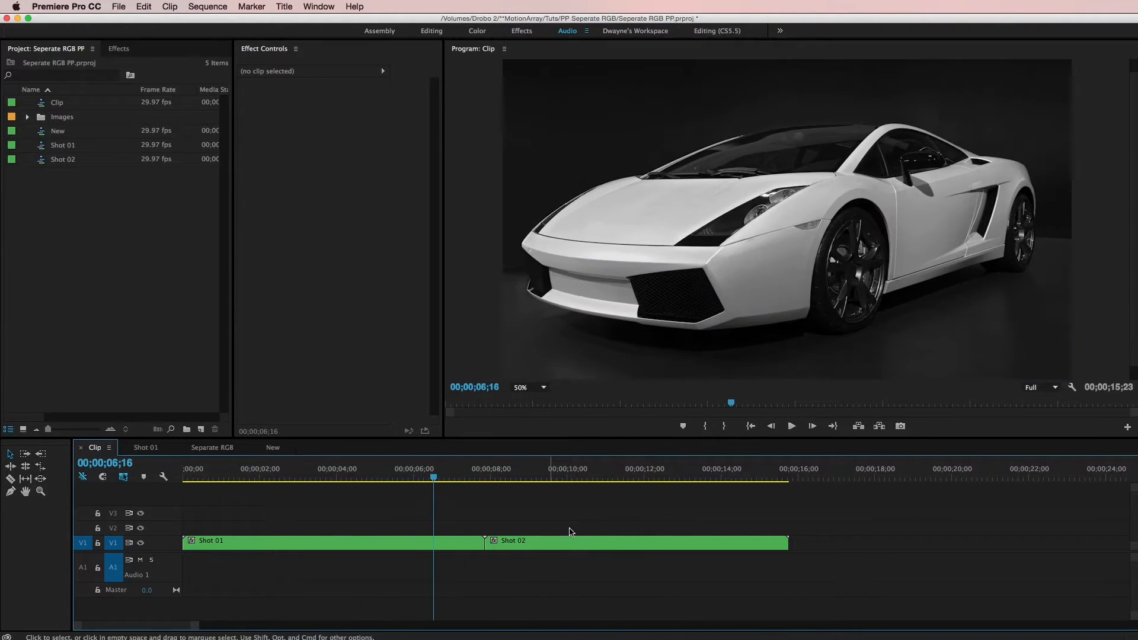
left_click_drag(728, 514, 277, 586)
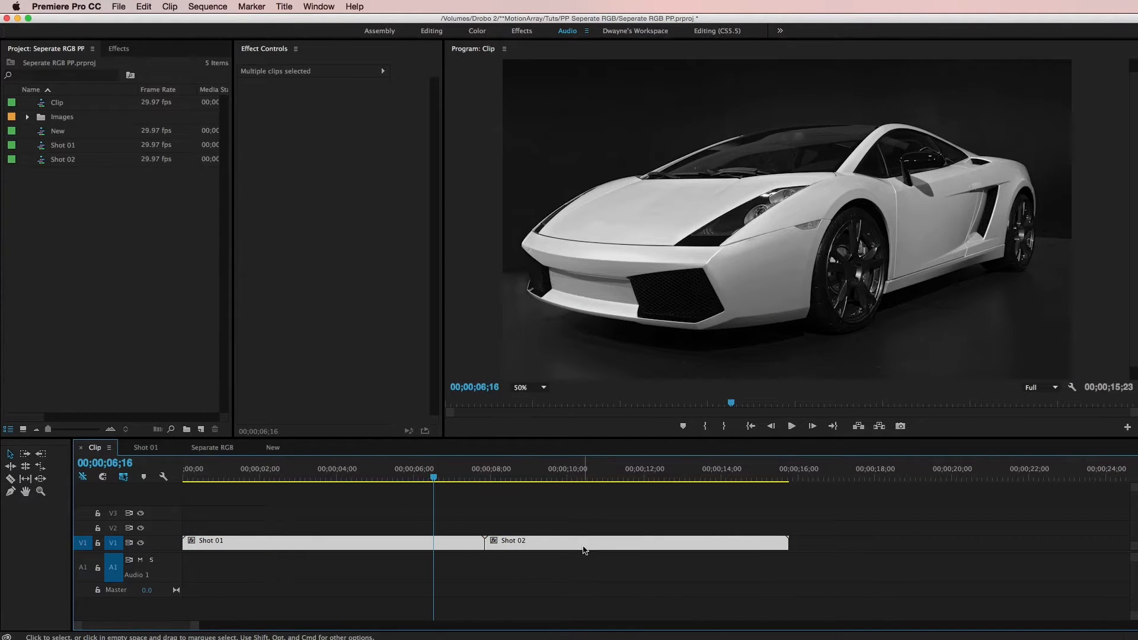
right_click(546, 544)
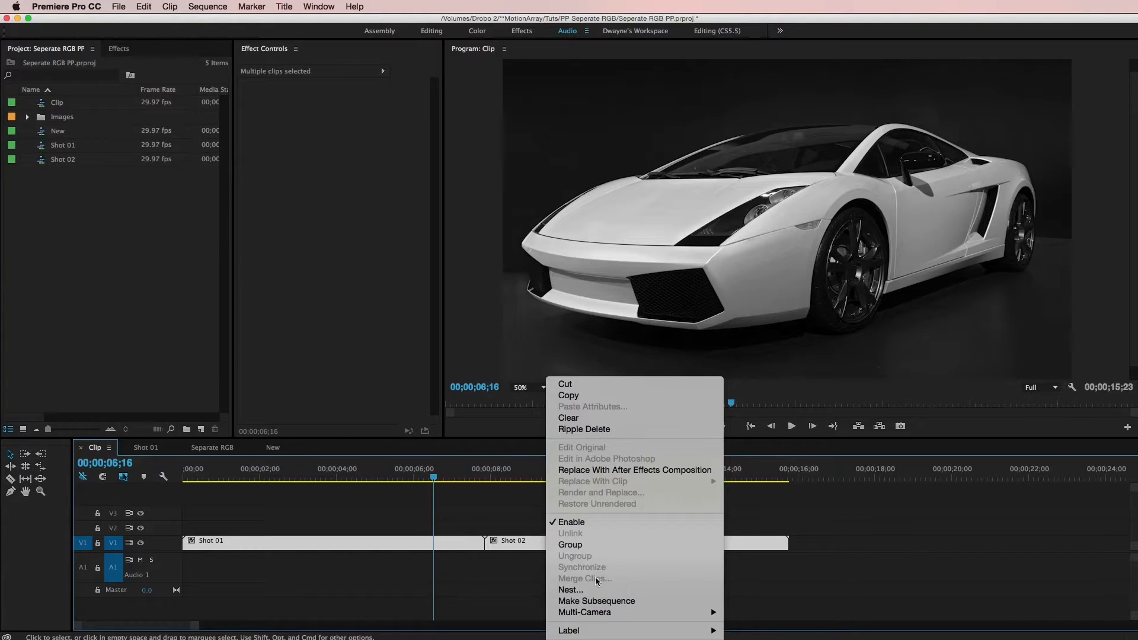
left_click(573, 591)
type("Car")
key("Return")
left_click(602, 605)
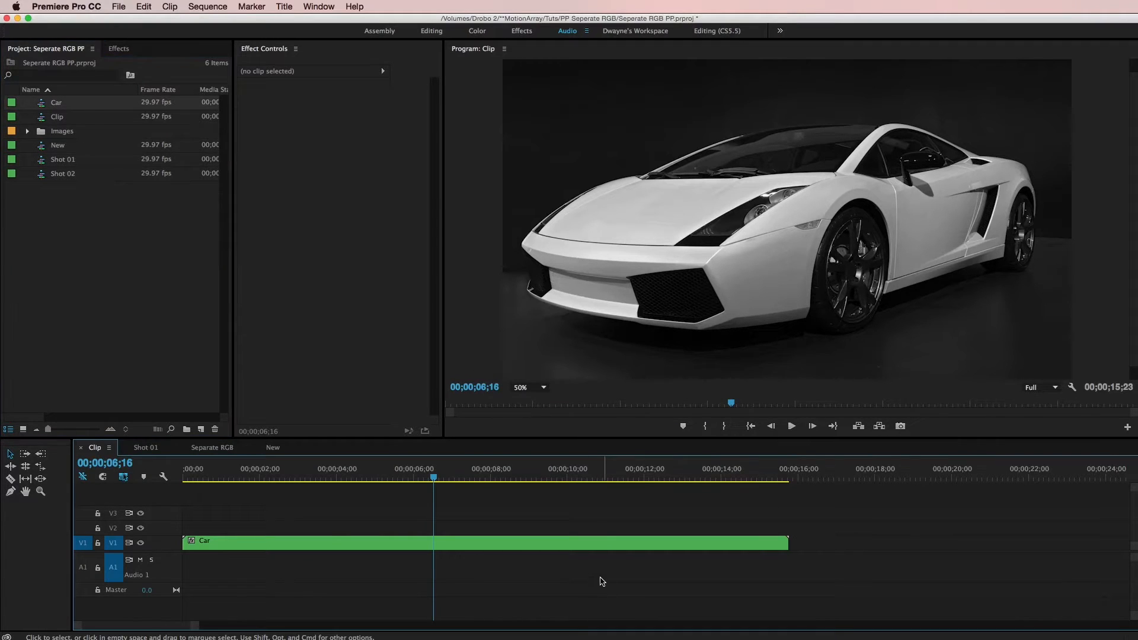
Step: Duplicate the Car clip onto tracks V2 and V3, and move the playhead to 00;00;05;10
left_click(580, 539)
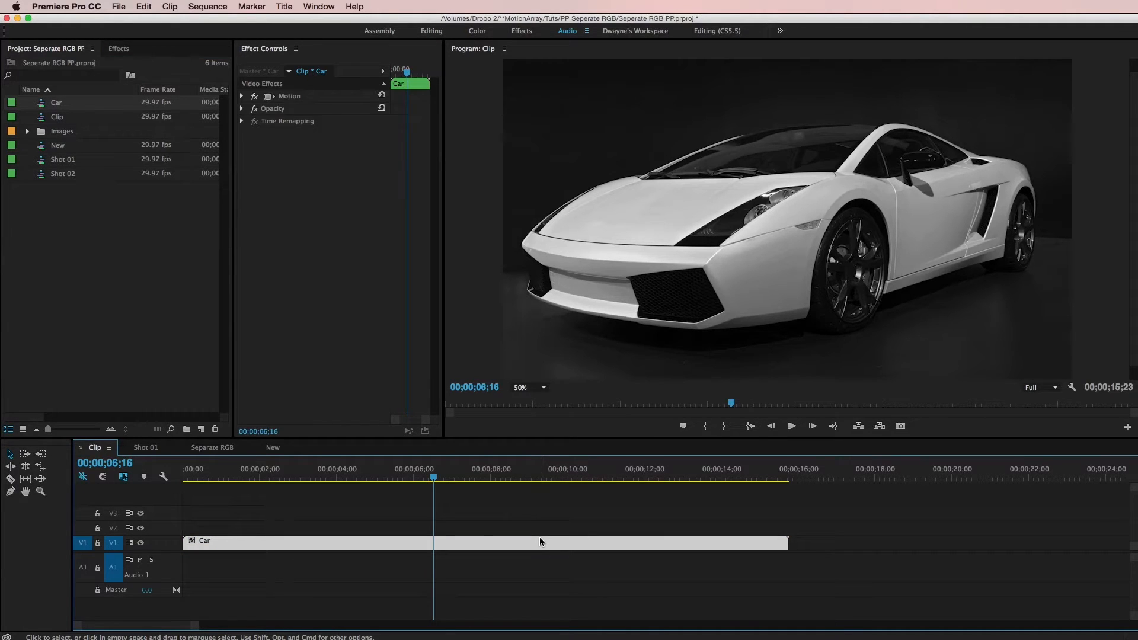
left_click(526, 560)
left_click(525, 544)
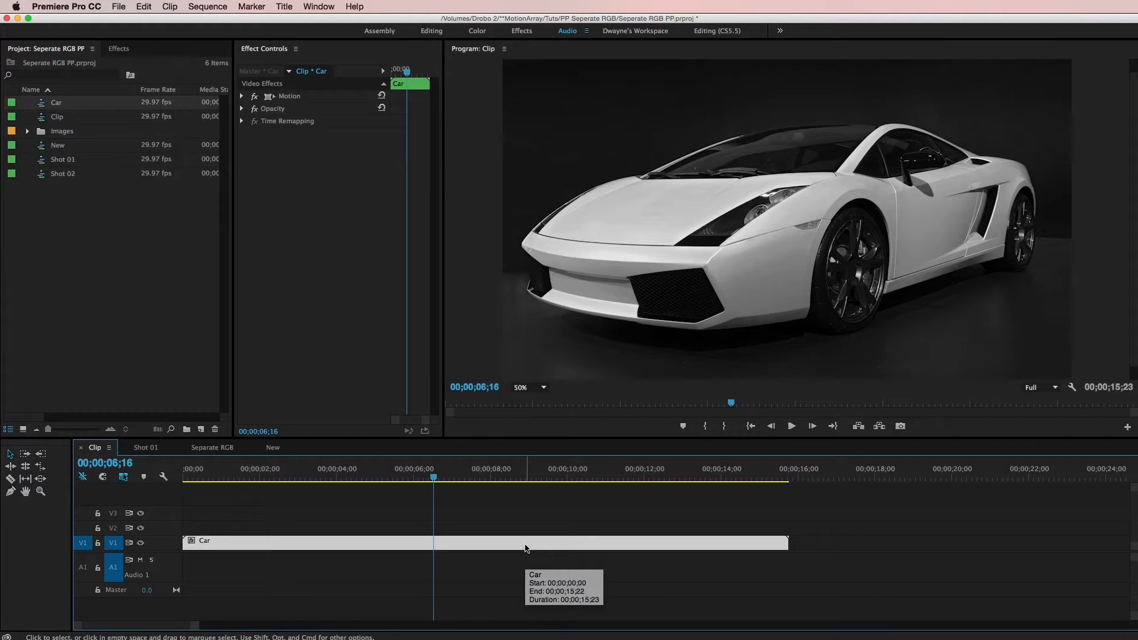
left_click_drag(521, 544, 518, 516)
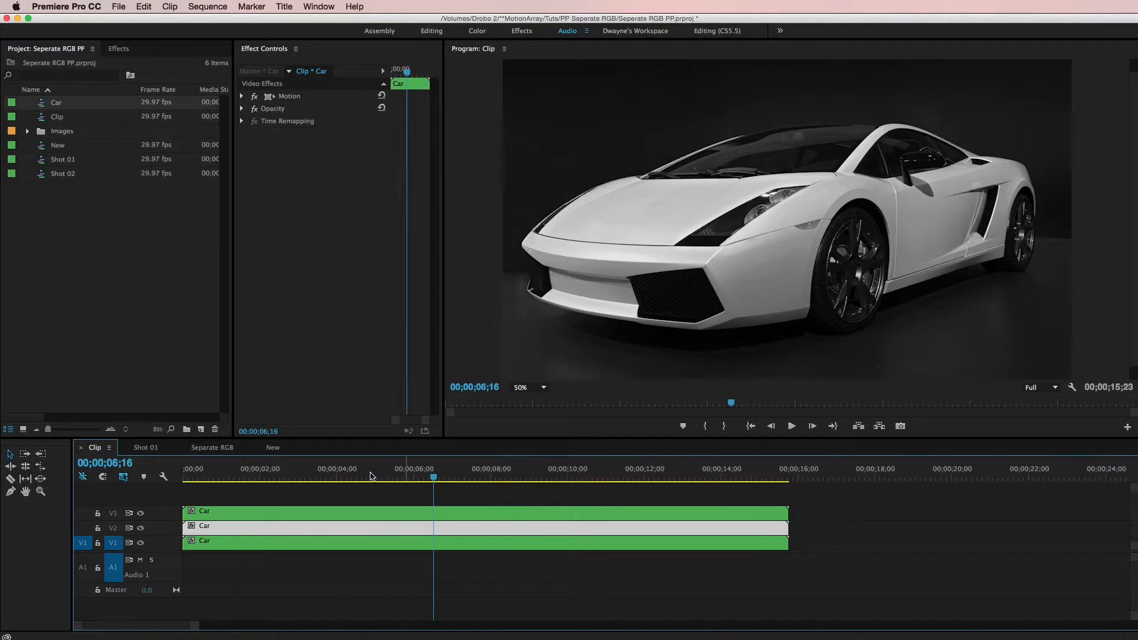
left_click(293, 473)
left_click_drag(341, 476, 388, 479)
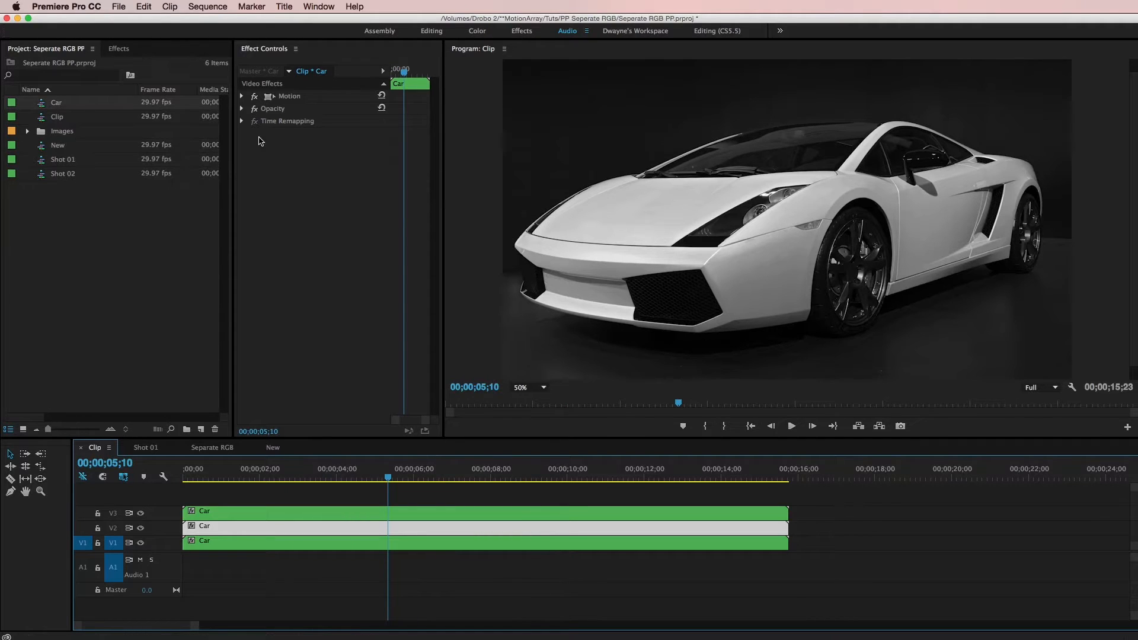
Step: Apply the Color Balance (RGB) video effect from Image Control to the Car clip on V3
left_click(118, 48)
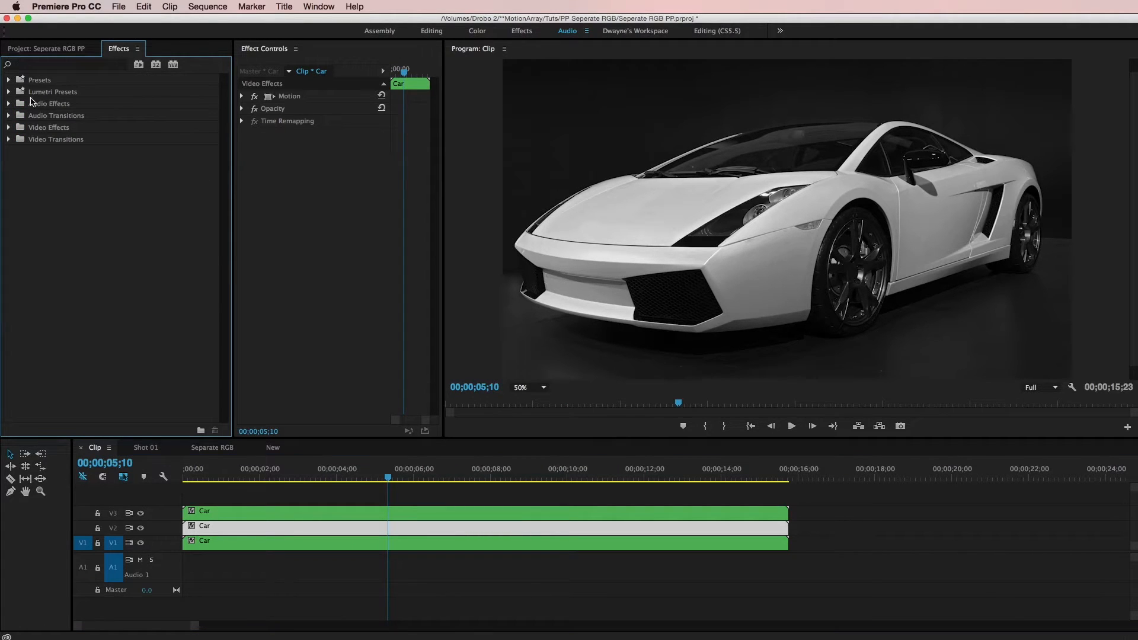
left_click(9, 128)
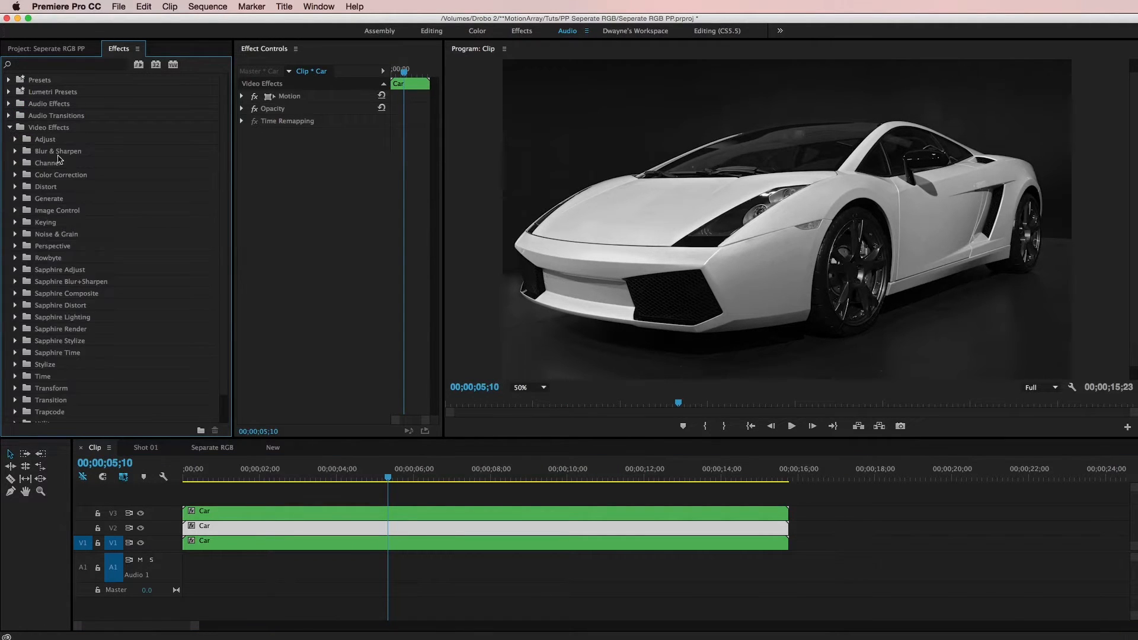
left_click(16, 211)
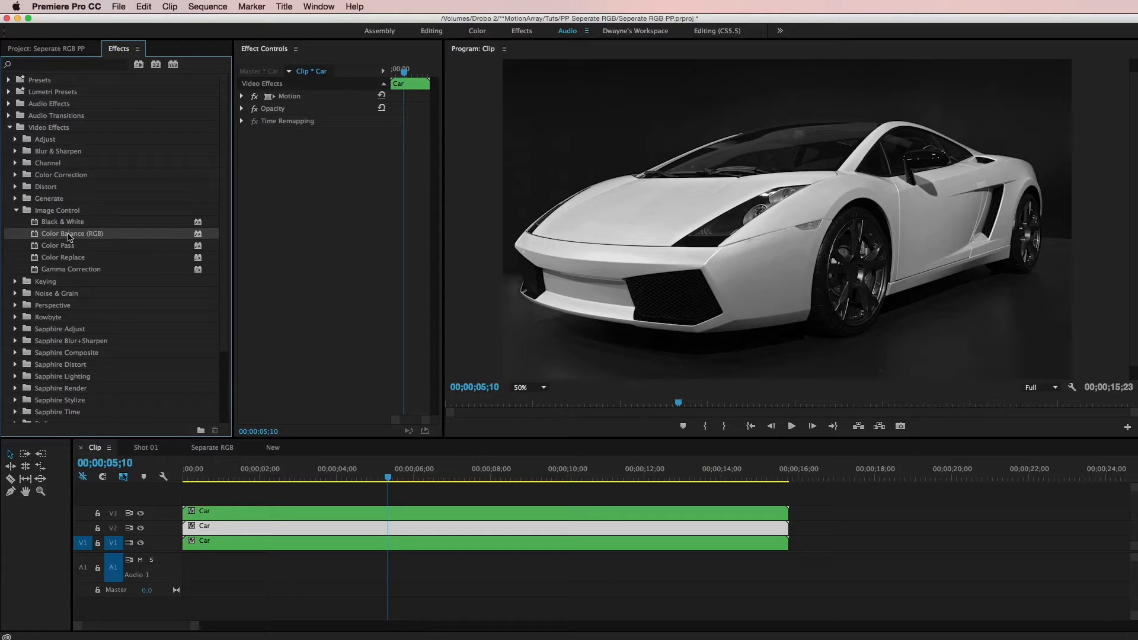
left_click_drag(67, 235, 306, 513)
left_click(372, 512)
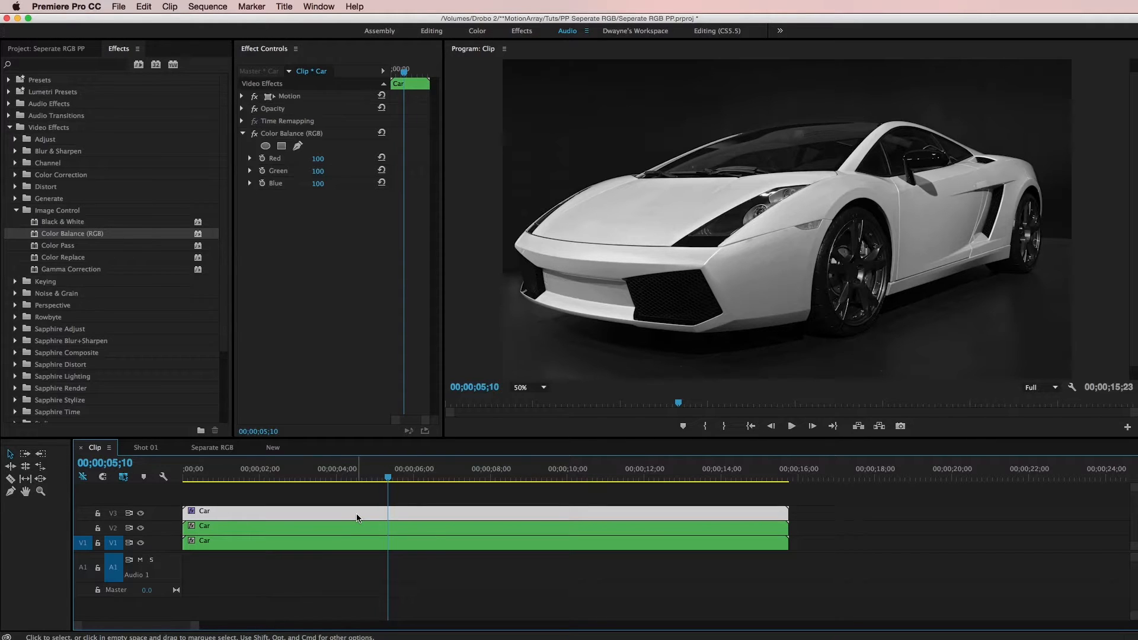
Step: Set Green and Blue to 0 in the V3 clip's Color Balance (RGB), keeping only red
left_click(326, 168)
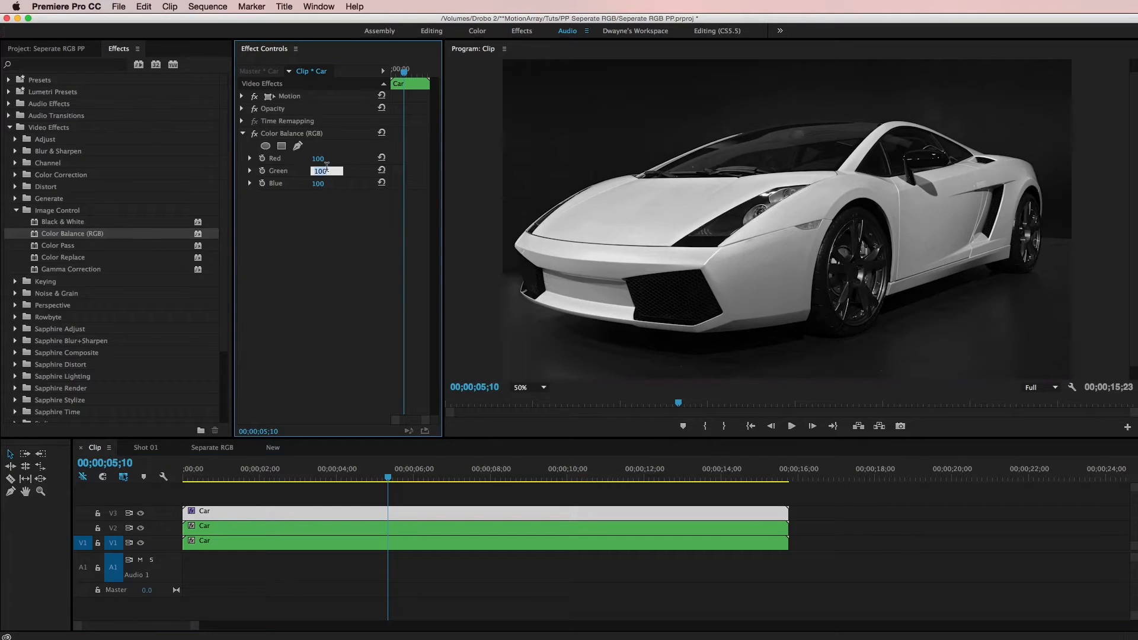
type("0")
key("Tab")
type("0")
key("Return")
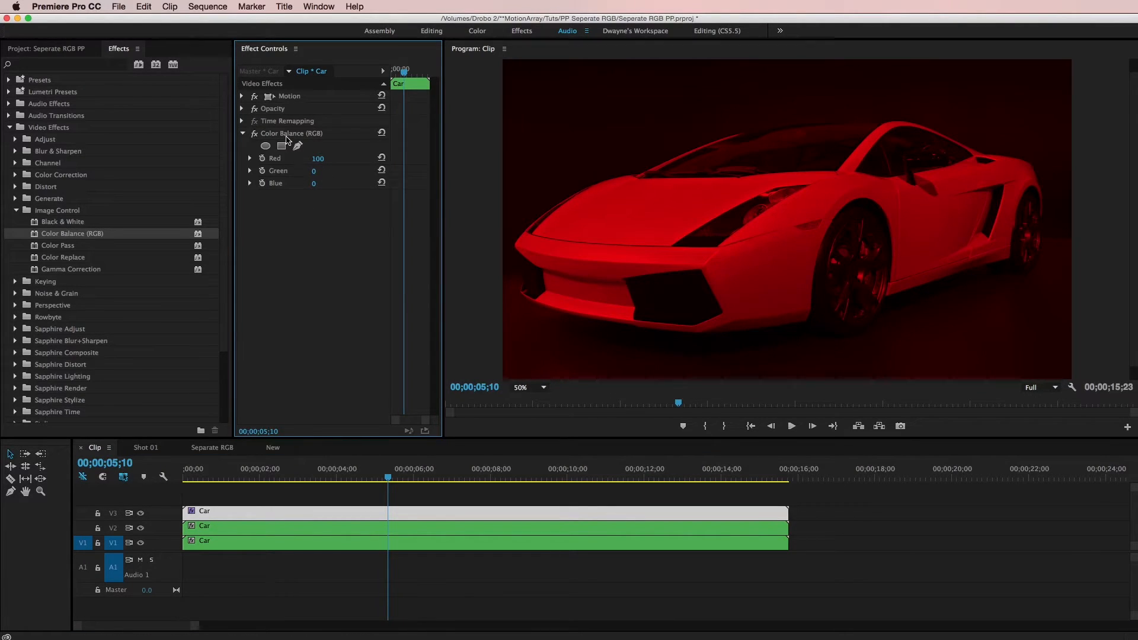
Step: Copy the Color Balance (RGB) effect to the V2 Car clip and set its Red to 0 and Green to 100
left_click(413, 527)
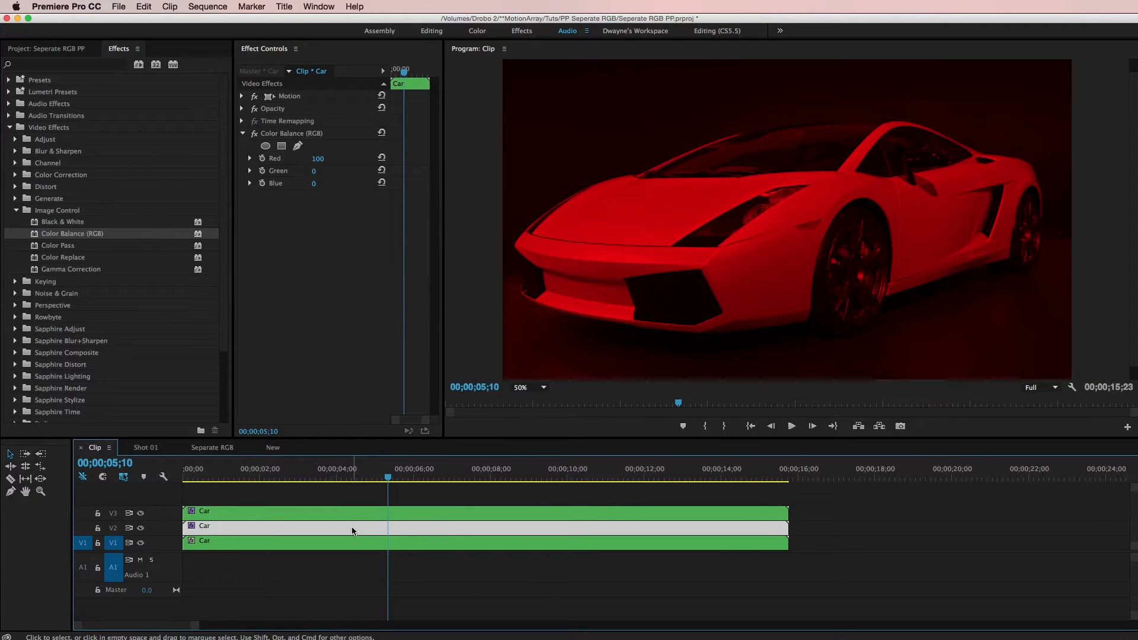
left_click(319, 159)
type("0")
key("Tab")
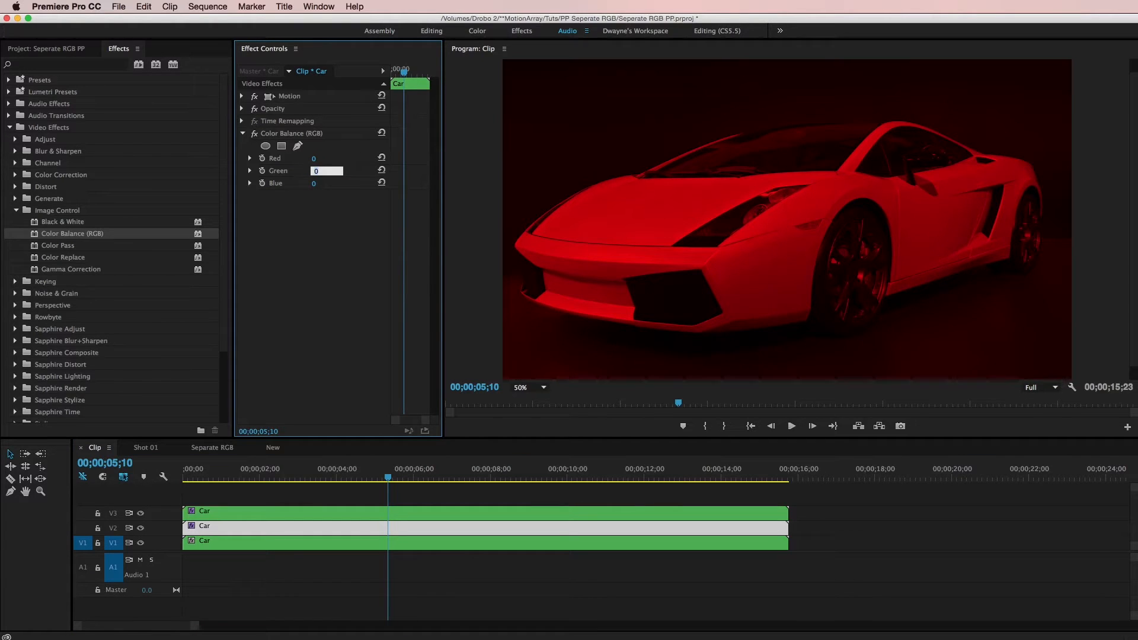
type("100")
key("Return")
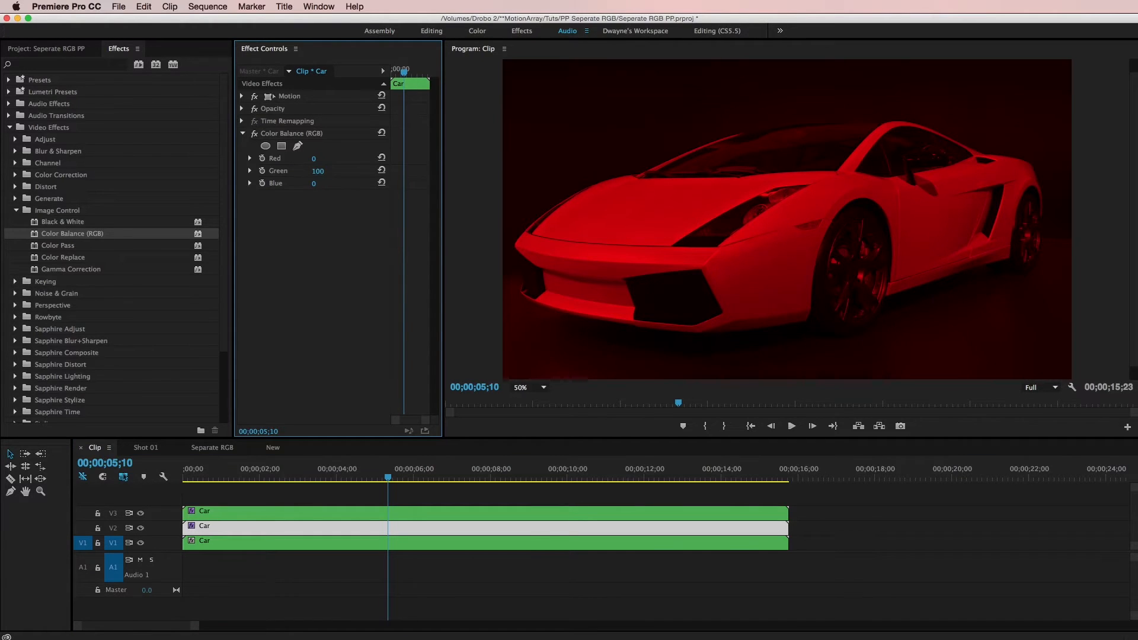
Step: Paste the Color Balance (RGB) effect onto the V1 Car clip and set its Red to 0 and Blue to 100
left_click(431, 548)
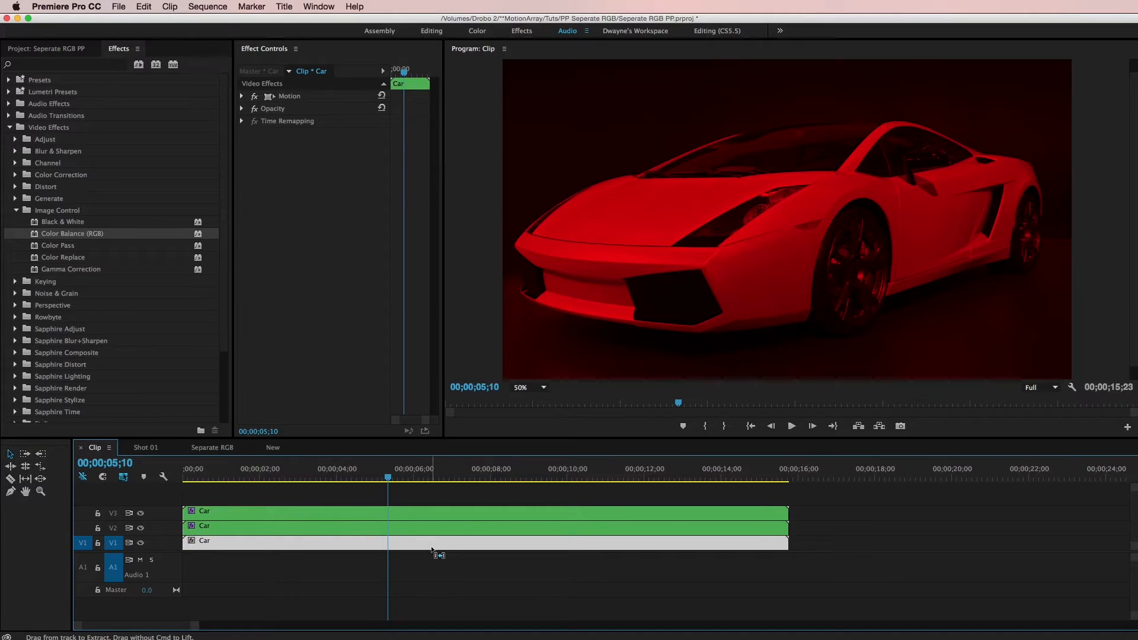
key("super+v")
left_click_drag(318, 161, 328, 159)
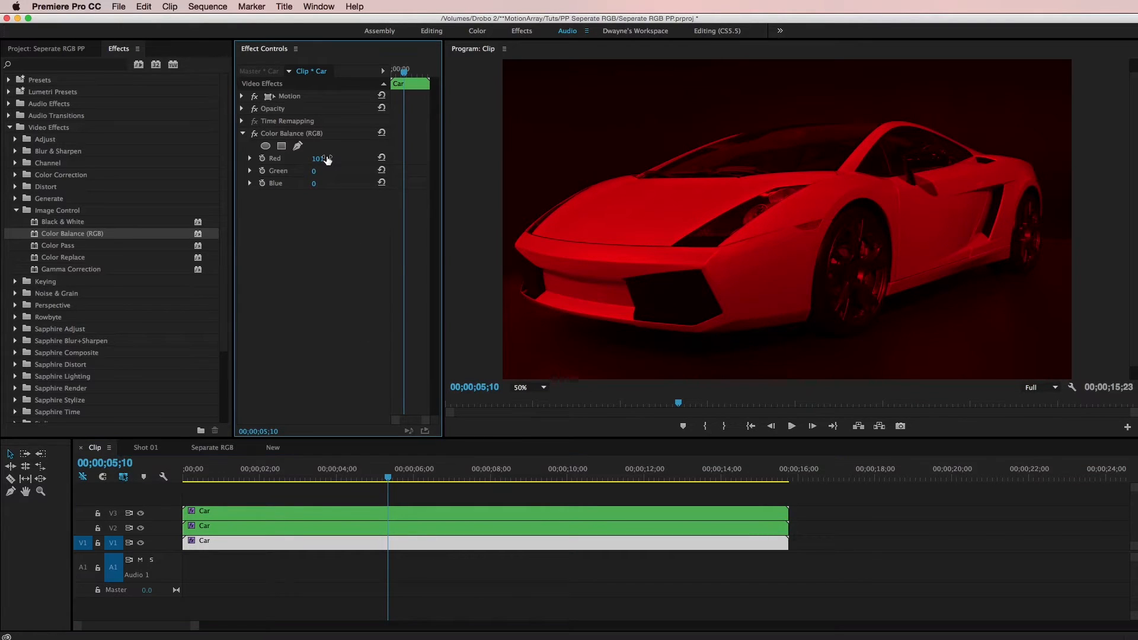
left_click(320, 158)
type("0")
key("Return")
left_click(313, 184)
key("Return")
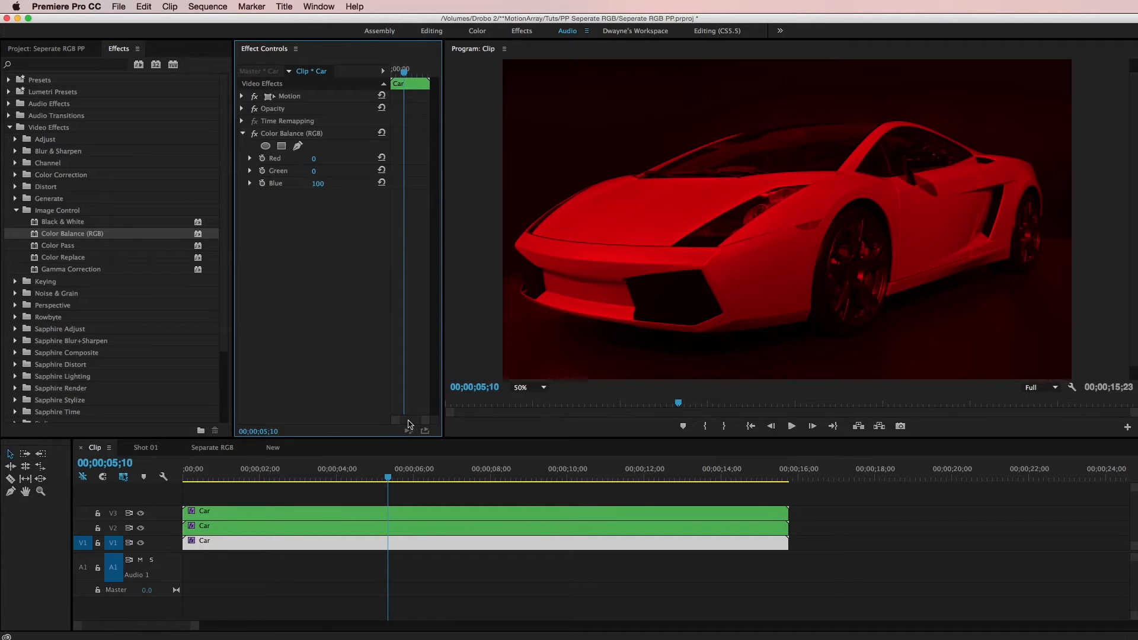
Step: Set the V3 Car clip's opacity blend mode to Linear Dodge (Add)
left_click(429, 515)
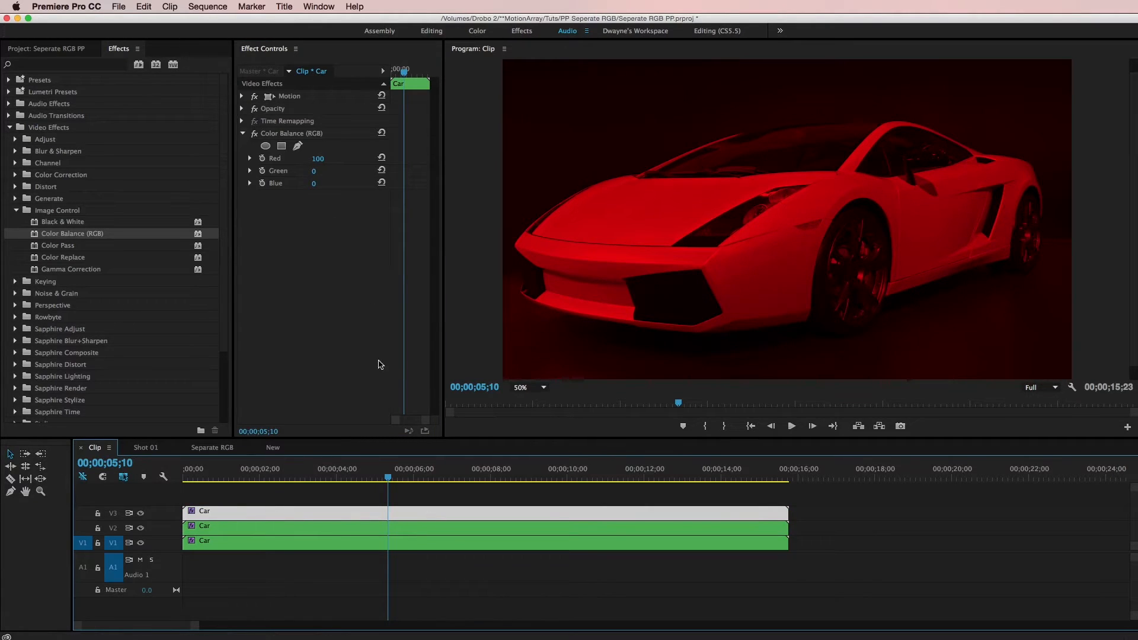
left_click(242, 133)
left_click(242, 108)
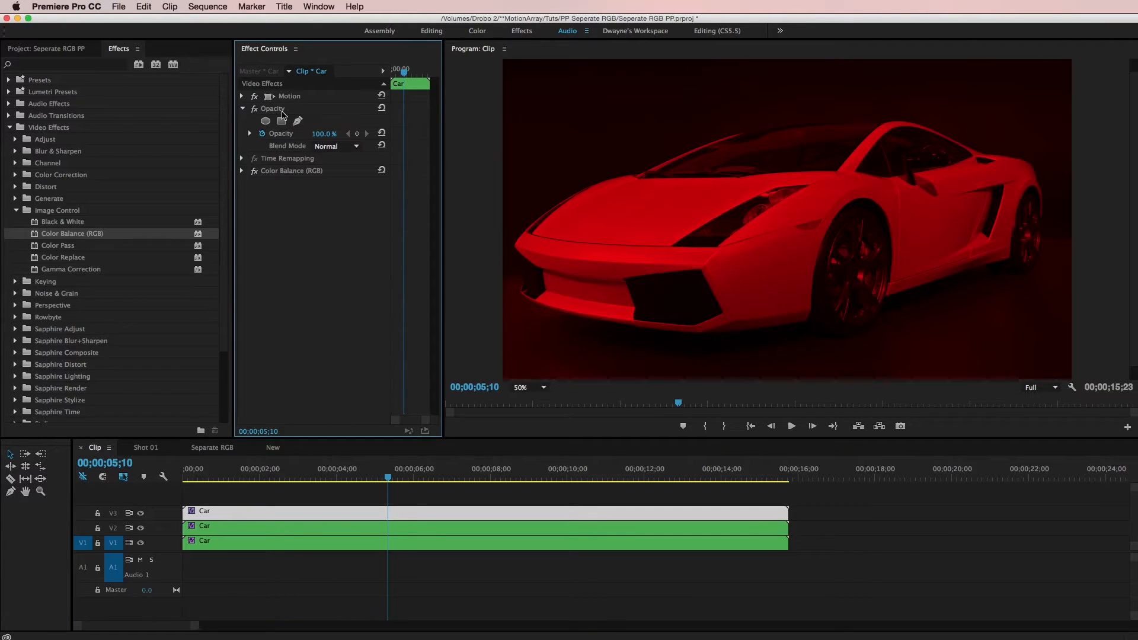
left_click(335, 146)
left_click(372, 284)
Step: Set the V2 Car clip's opacity blend mode to Linear Dodge (Add)
left_click(251, 534)
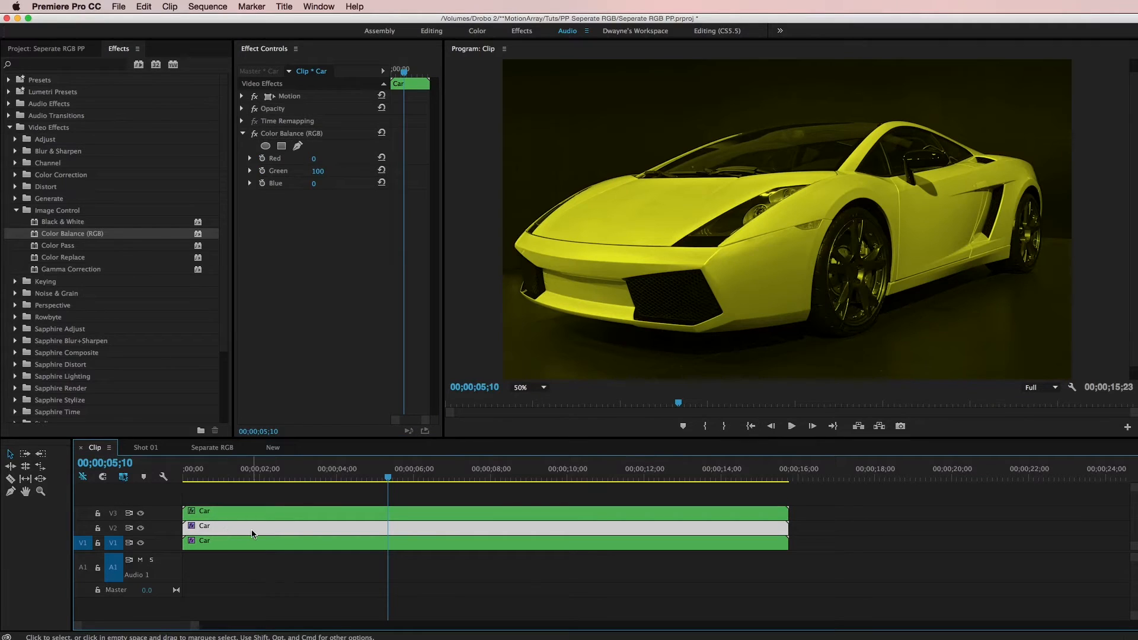
left_click(242, 108)
left_click(332, 145)
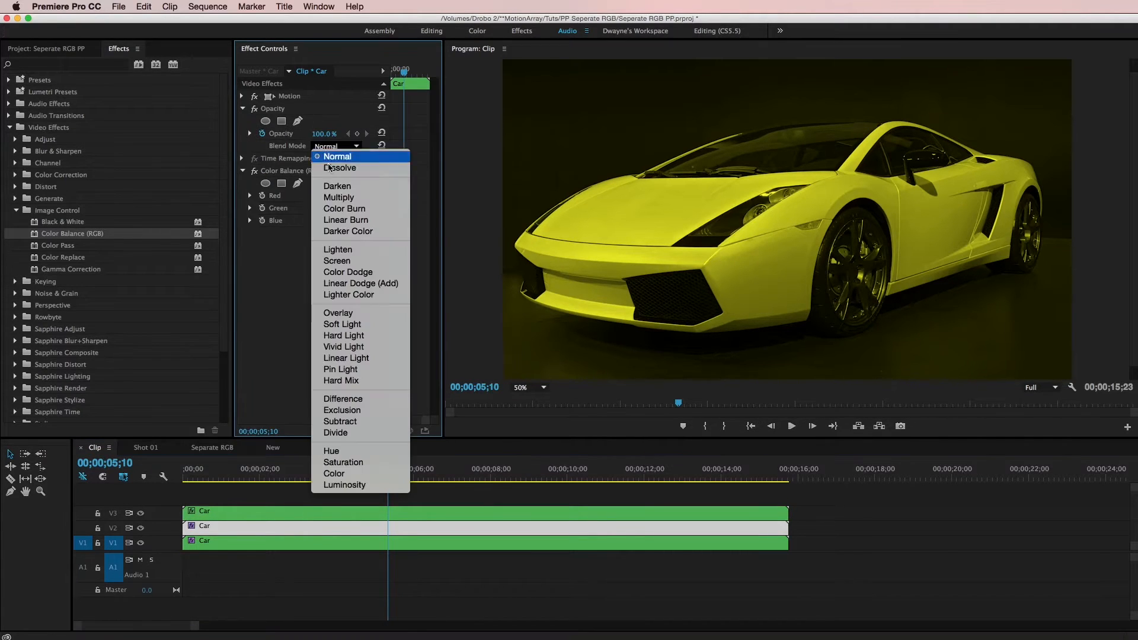
left_click(346, 285)
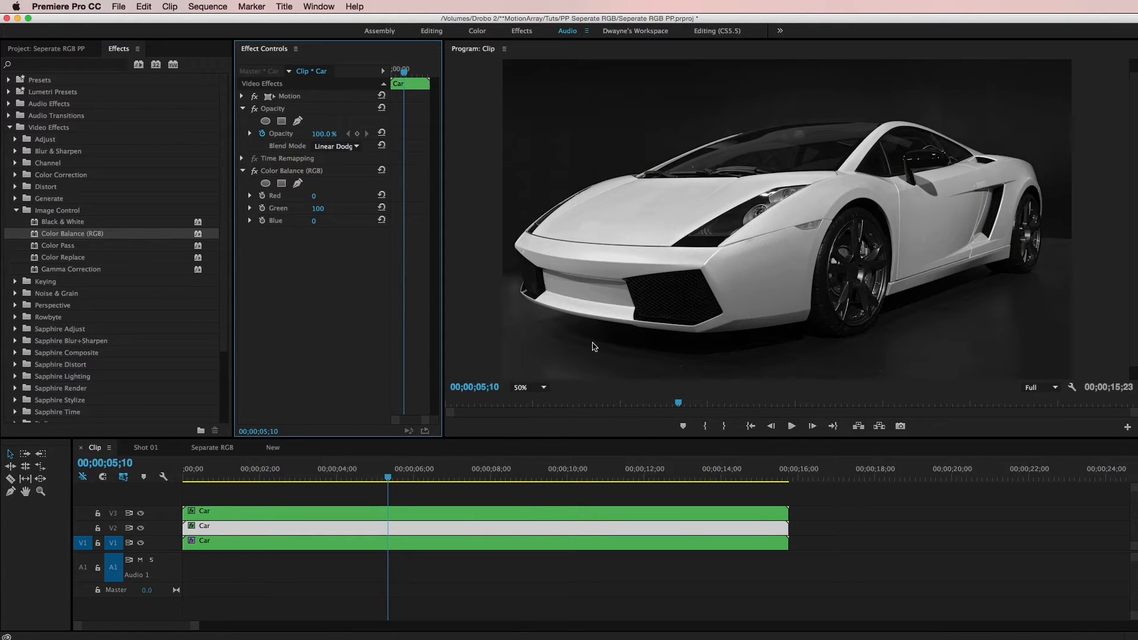
Step: Widen the effect settings area and try offsetting the V3 Car clip's Motion position to separate the red channel
left_click(481, 510)
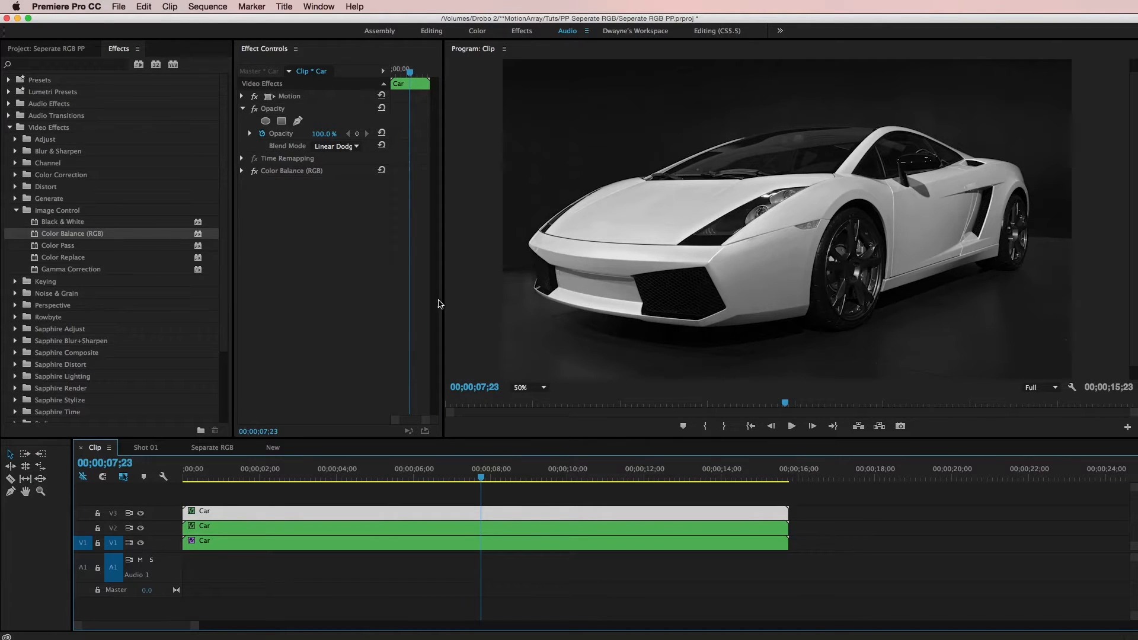
left_click_drag(444, 298, 535, 297)
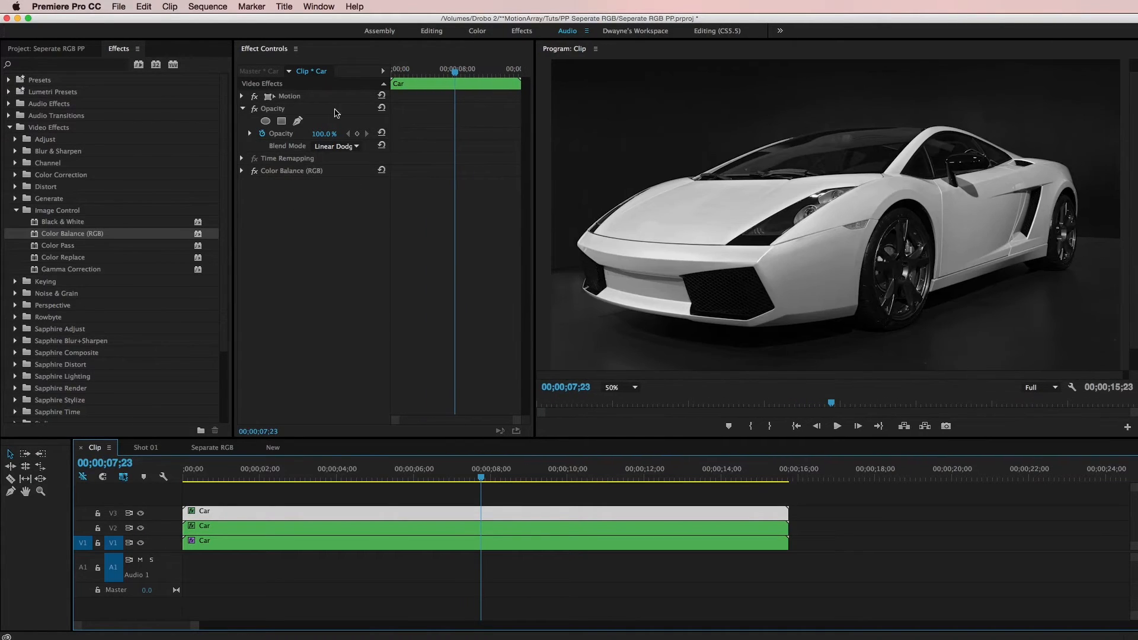
left_click(242, 96)
left_click_drag(344, 111, 311, 110)
Step: Try offsetting the V2 Car clip's position to 998, 519, and undo the position offsets on both clips
left_click(577, 529)
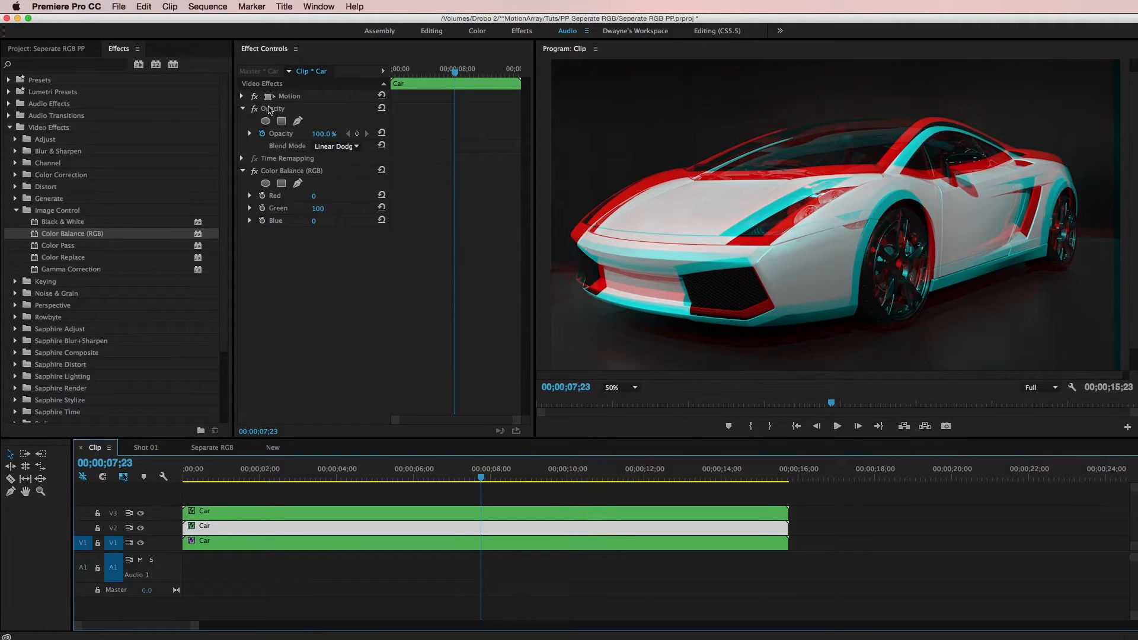
left_click(242, 96)
left_click_drag(320, 109, 339, 110)
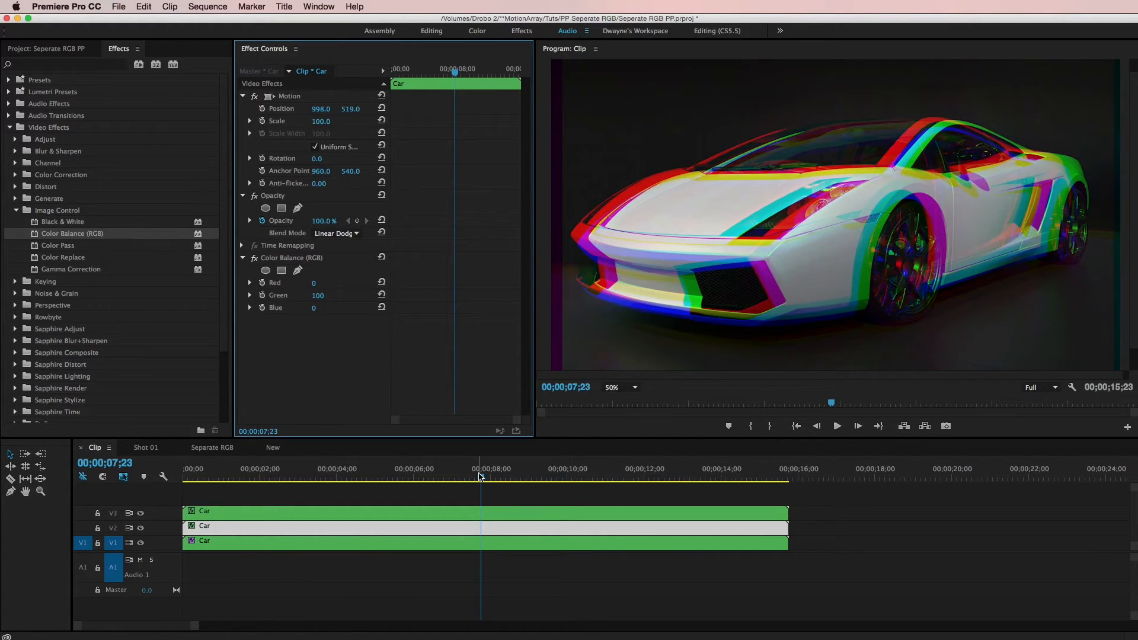
key("super+z")
key("super+z")
Step: Keyframe the V3 Car clip's position, placing the unshifted keyframe shortly before 00;00;07;25 and an offset keyframe with horizontal position 964 at 00;00;07;25
mouse_move(481, 476)
left_mouse_down()
mouse_move(427, 474)
mouse_move(509, 472)
mouse_move(464, 483)
mouse_move(520, 485)
mouse_move(467, 490)
mouse_move(484, 485)
left_mouse_up()
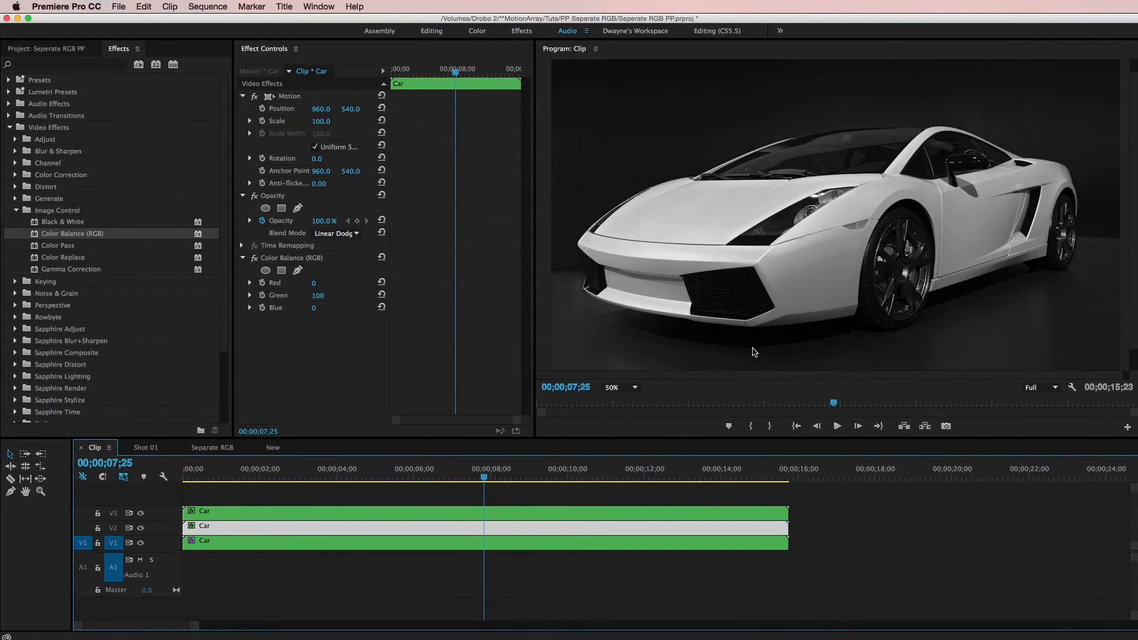
left_click(566, 593)
left_click(553, 519)
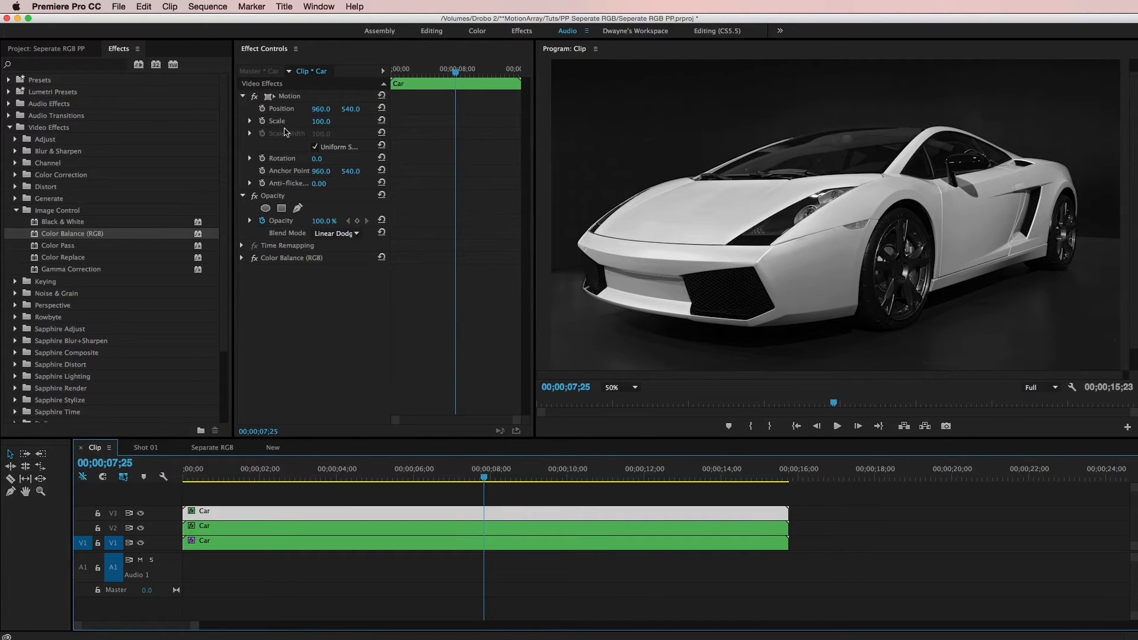
left_click(262, 108)
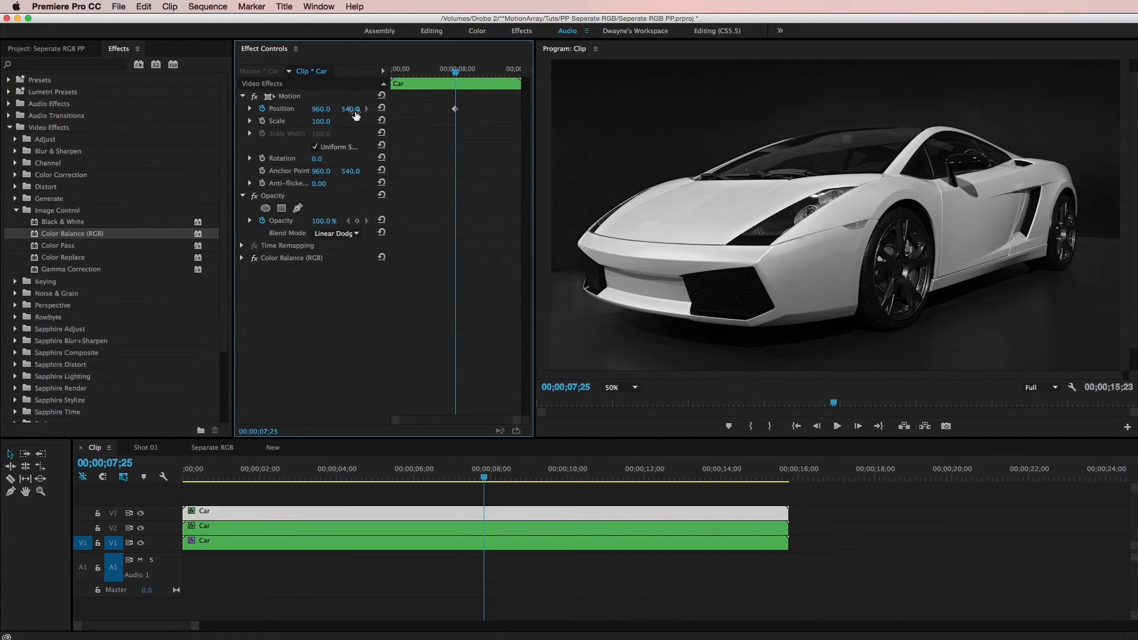
left_click_drag(455, 109, 446, 109)
left_click_drag(347, 109, 323, 109)
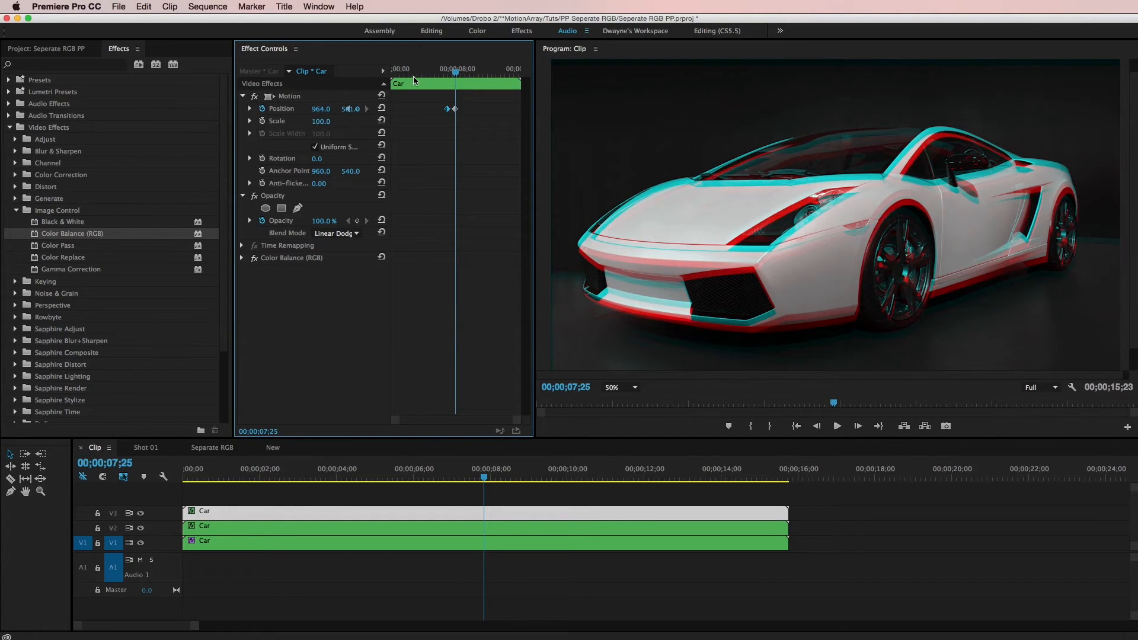
Step: Add differently offset position keyframes to the V3 Car clip at 00;00;07;21 and 00;00;07;17
key("Left")
key("Left")
key("Left")
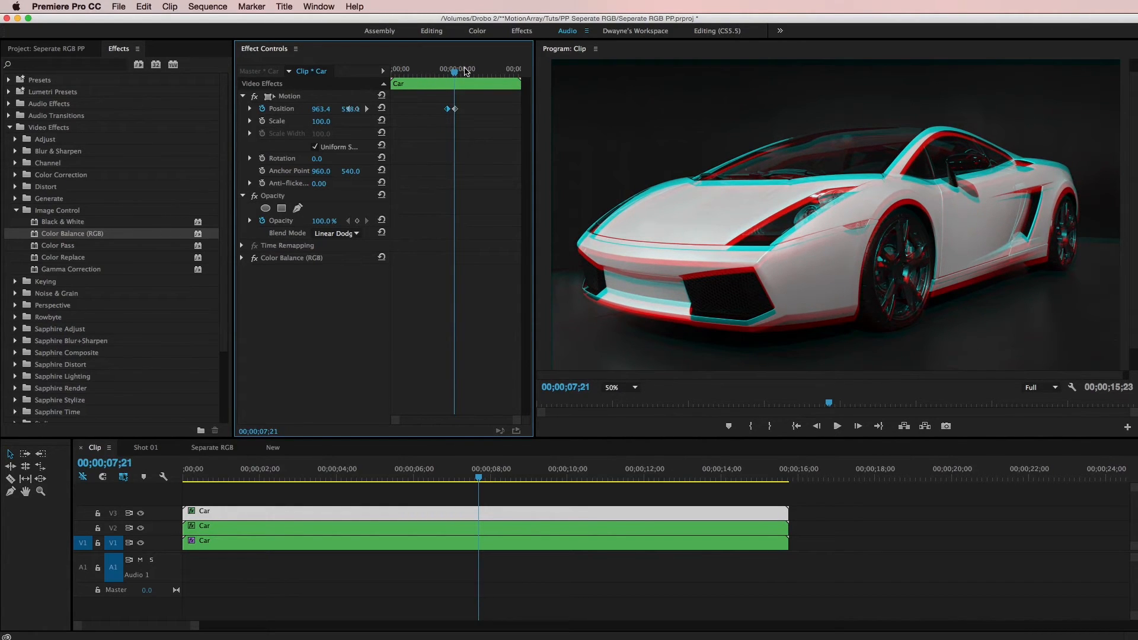
left_click_drag(350, 115, 320, 112)
key("Left")
key("Left")
key("Left")
key("Left")
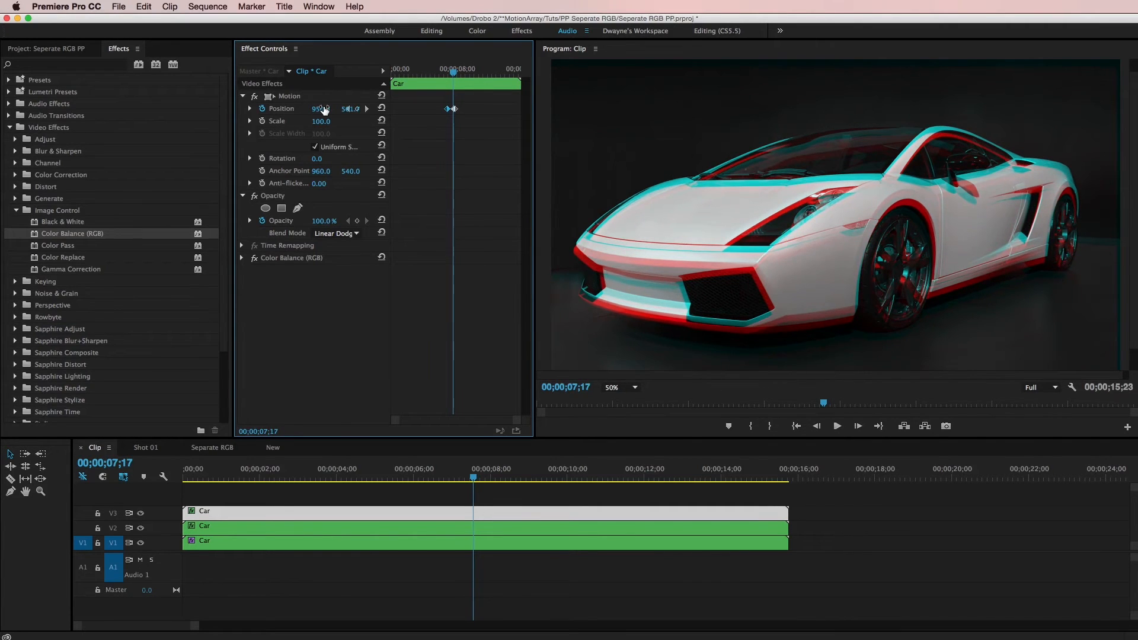
Step: Add more offset position keyframes to the V3 Car clip at 00;00;07;12 and 00;00;07;08, with the unshifted starting keyframe at 00;00;07;03
key("Left")
key("Left")
key("Left")
key("Left")
key("Left")
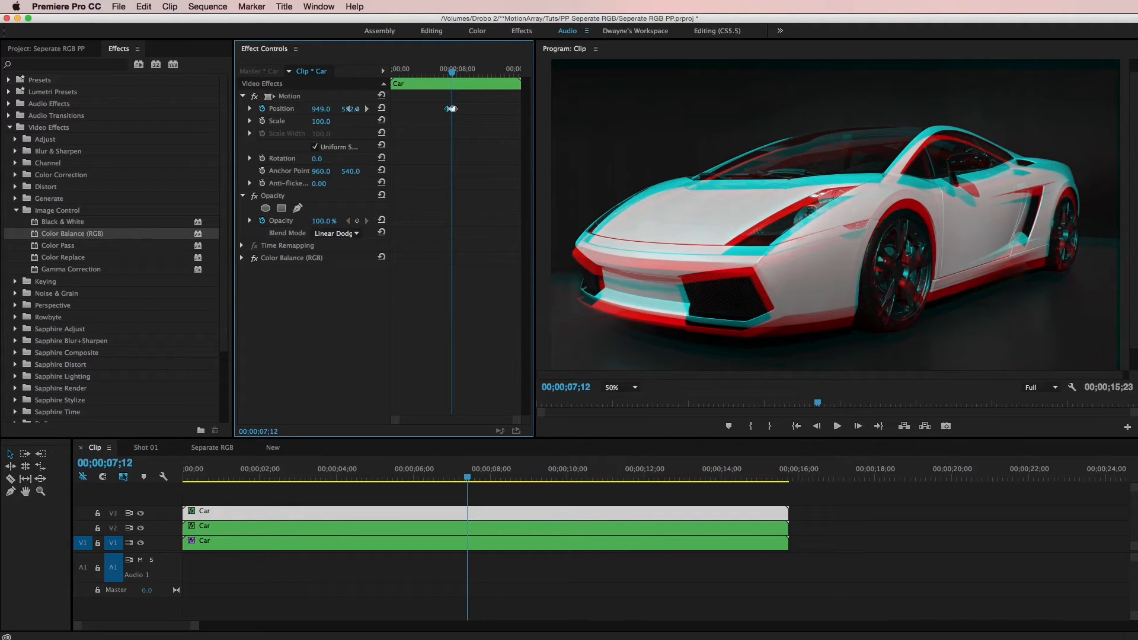
left_click_drag(408, 422, 431, 421)
left_click_drag(435, 110, 445, 109)
left_click(452, 70)
mouse_move(324, 111)
left_mouse_down()
mouse_move(354, 109)
mouse_move(328, 111)
left_mouse_up()
left_click(444, 71)
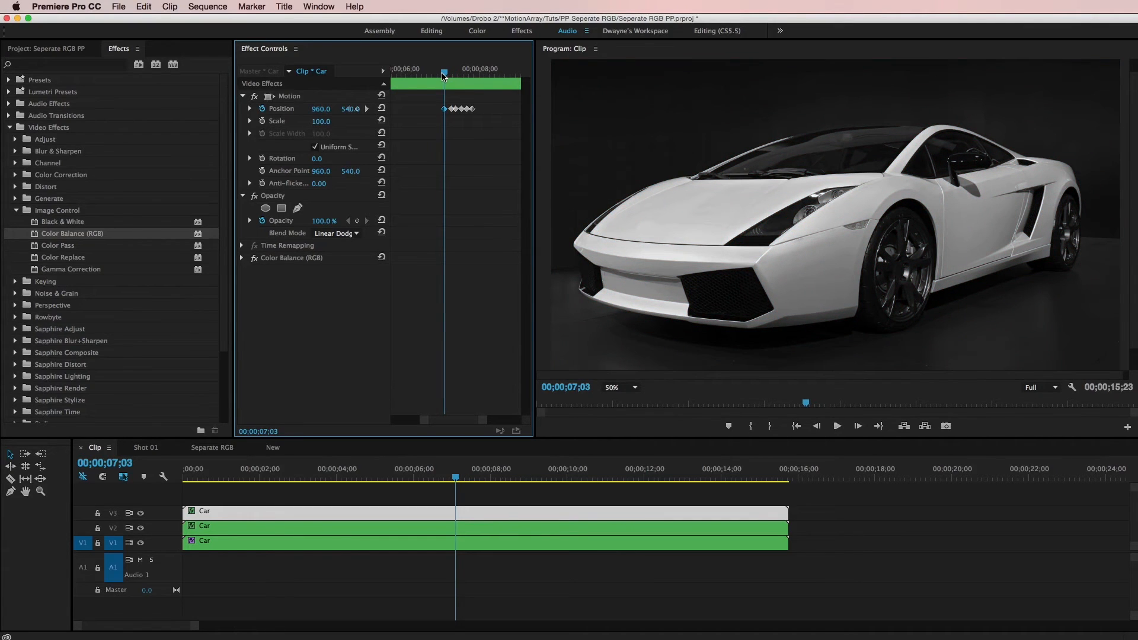
Step: Return the V3 Car clip's position to 960, 540 at 00;00;08;11 and fill the gap before it with more offset keyframes
left_click_drag(444, 72, 495, 76)
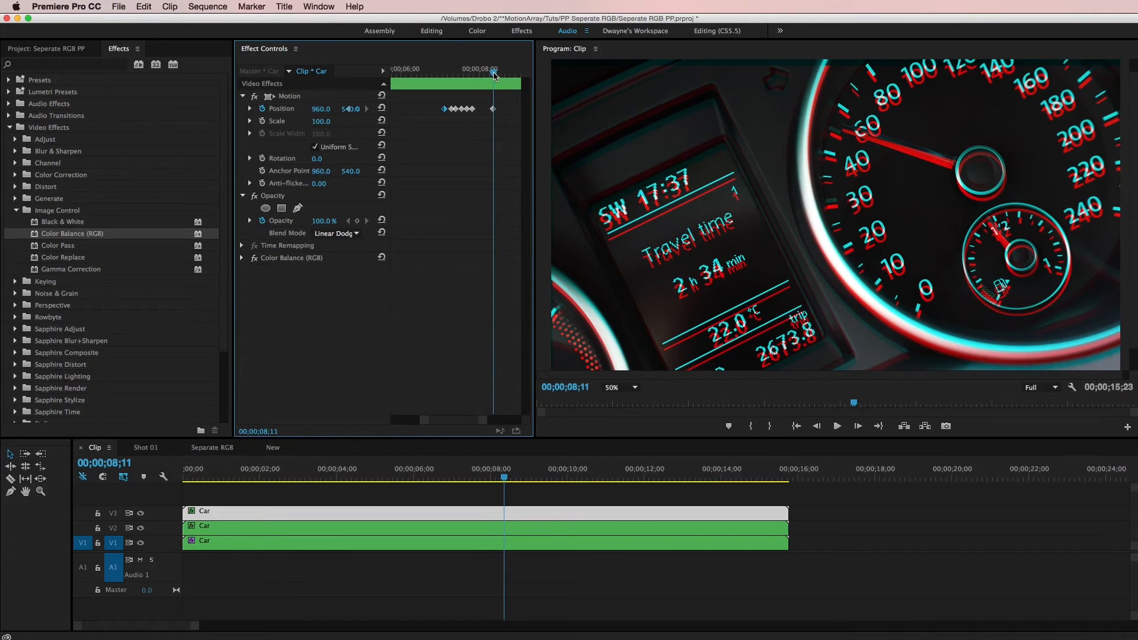
left_click(352, 109)
left_click_drag(496, 73, 486, 74)
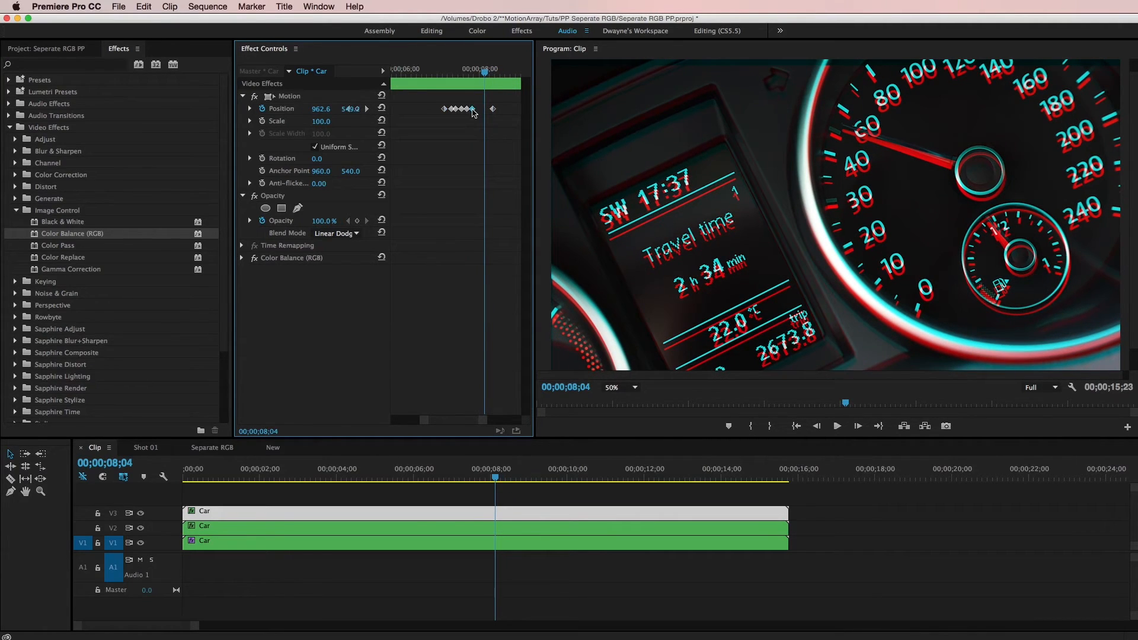
left_click_drag(485, 73, 478, 73)
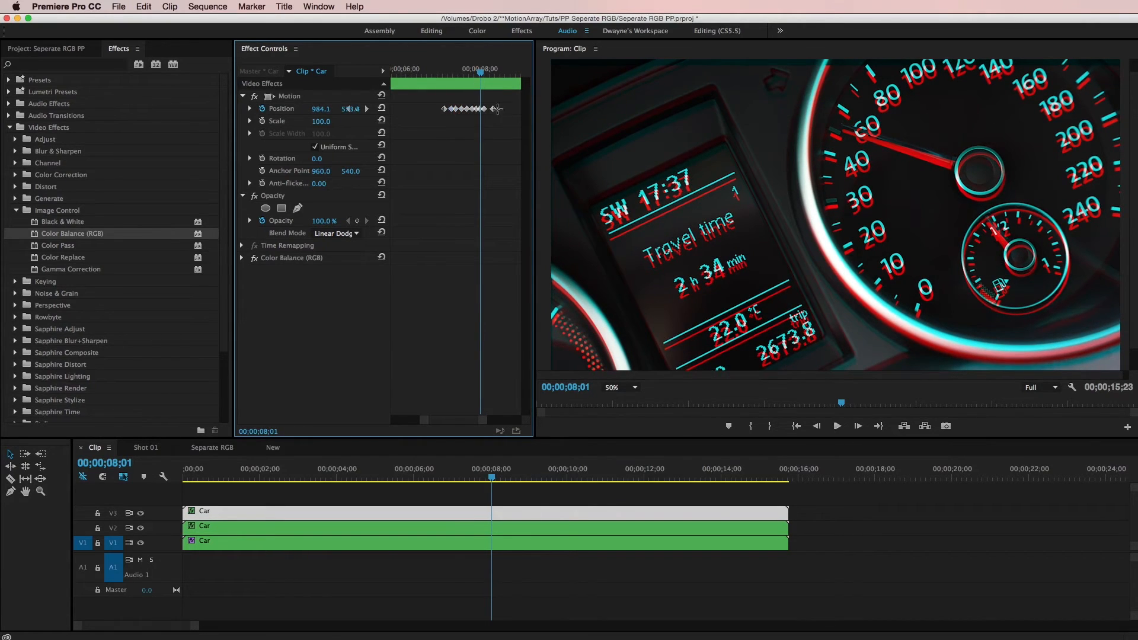
Step: Apply Ease In temporal interpolation to all of the V3 Car clip's position keyframes and play back the animation
mouse_move(468, 72)
left_mouse_down()
mouse_move(452, 72)
mouse_move(490, 72)
mouse_move(450, 81)
left_mouse_up()
right_click(451, 110)
mouse_move(481, 209)
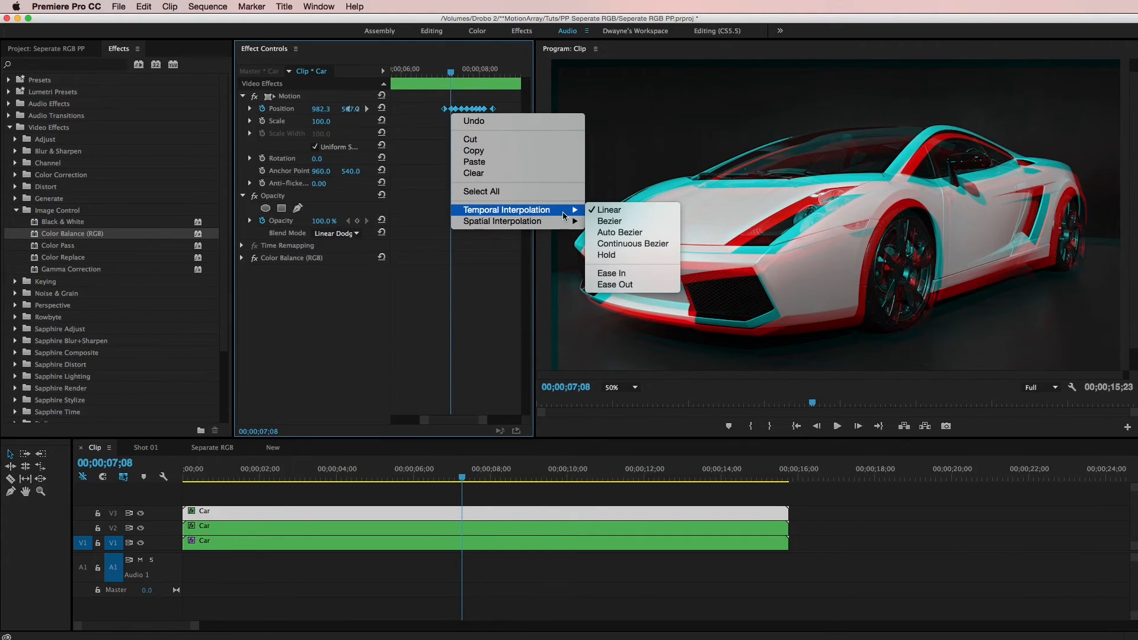
left_click(610, 275)
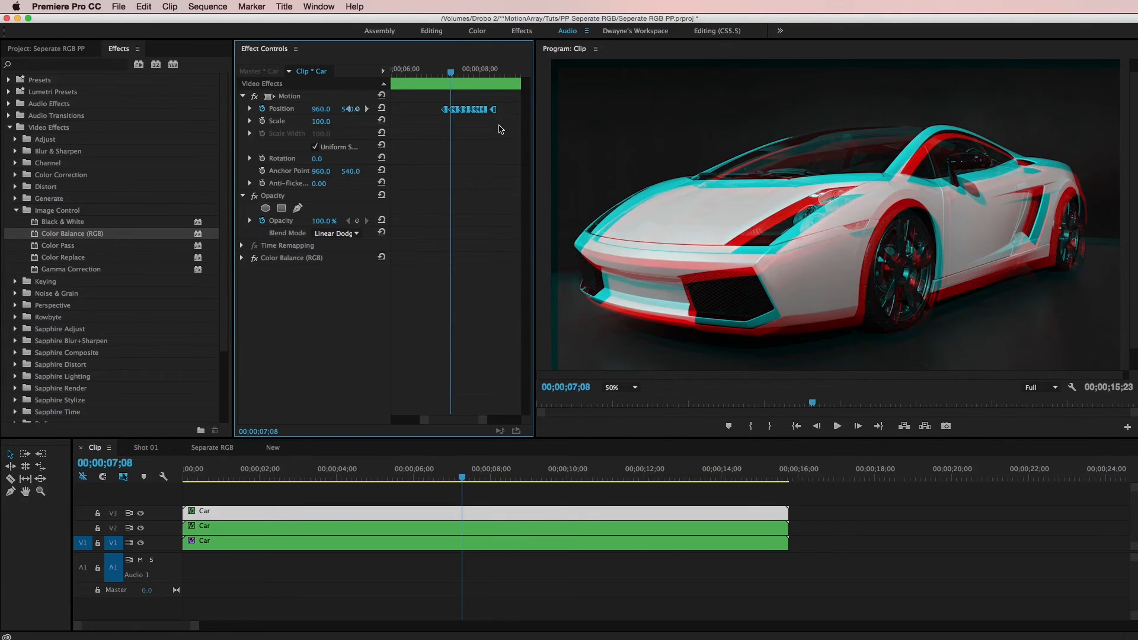
key("space")
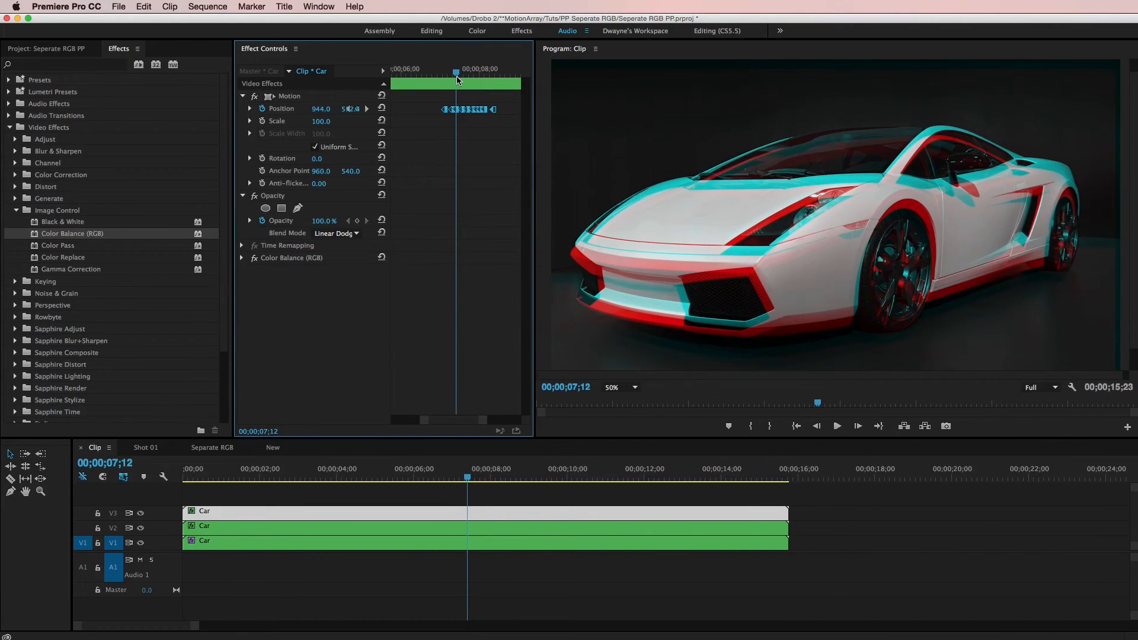
key("space")
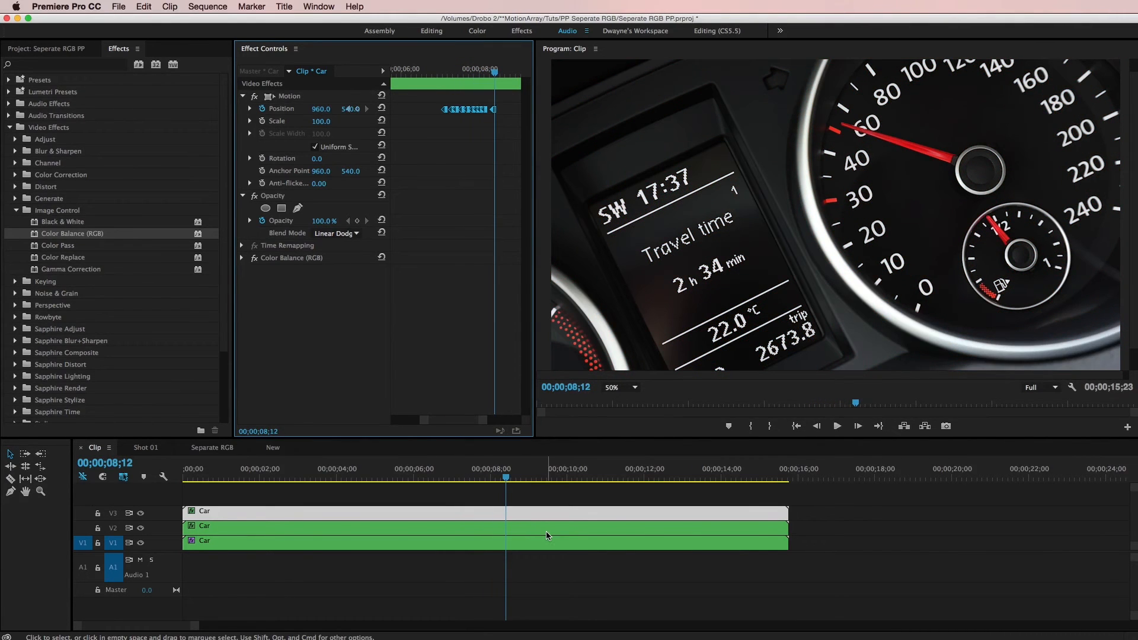
Step: Add a series of varied offset position keyframes to the V2 Car clip and ease their temporal interpolation
left_click(546, 531)
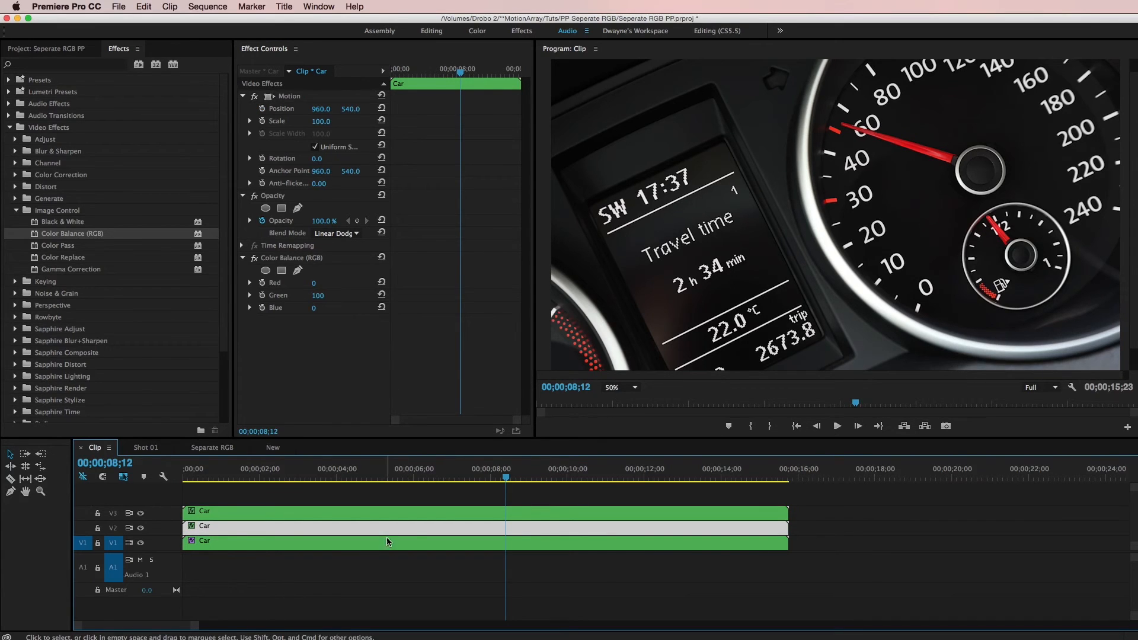
mouse_move(505, 473)
left_mouse_down()
mouse_move(514, 477)
mouse_move(499, 478)
left_mouse_up()
left_click(262, 109)
key("shift+Left")
key("shift+Left")
left_click_drag(327, 109, 354, 111)
key("shift+Left")
key("shift+Left")
key("shift+Left")
key("shift+Left")
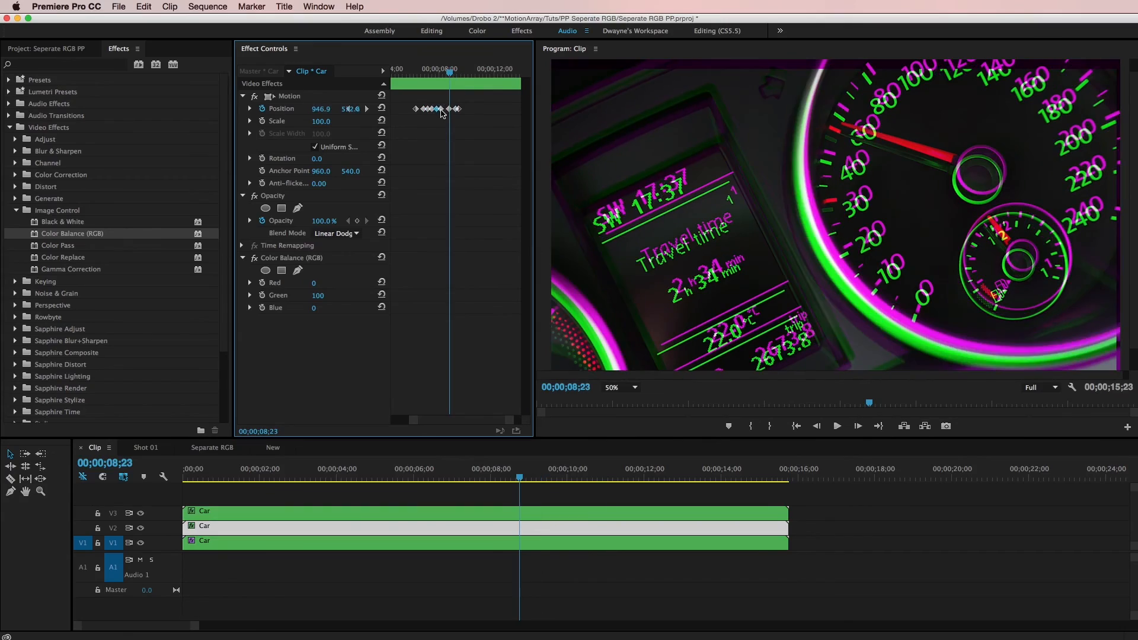
right_click(416, 113)
mouse_move(522, 210)
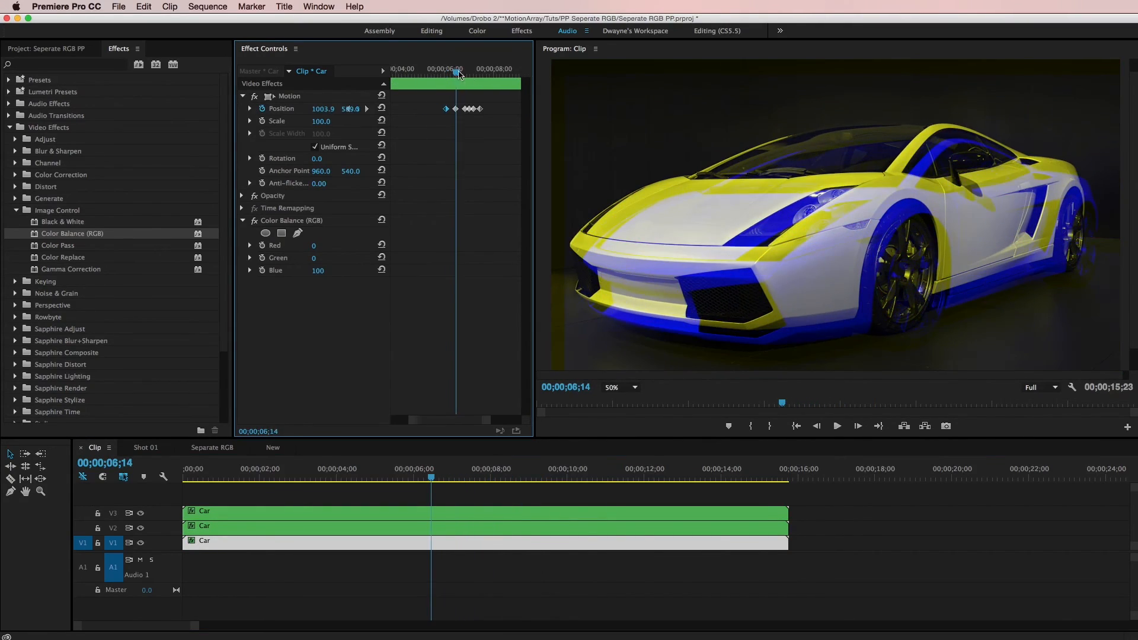
Step: Extend the V1 Car clip's series of offset position keyframes past 00;00;07;28
left_click(484, 79)
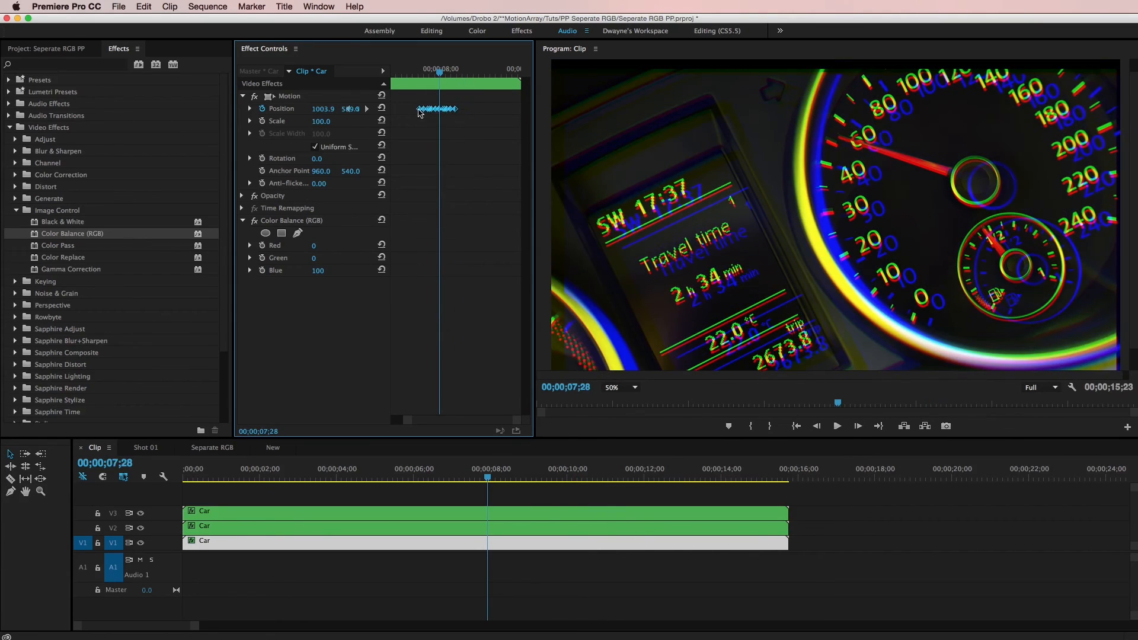
left_click(468, 481)
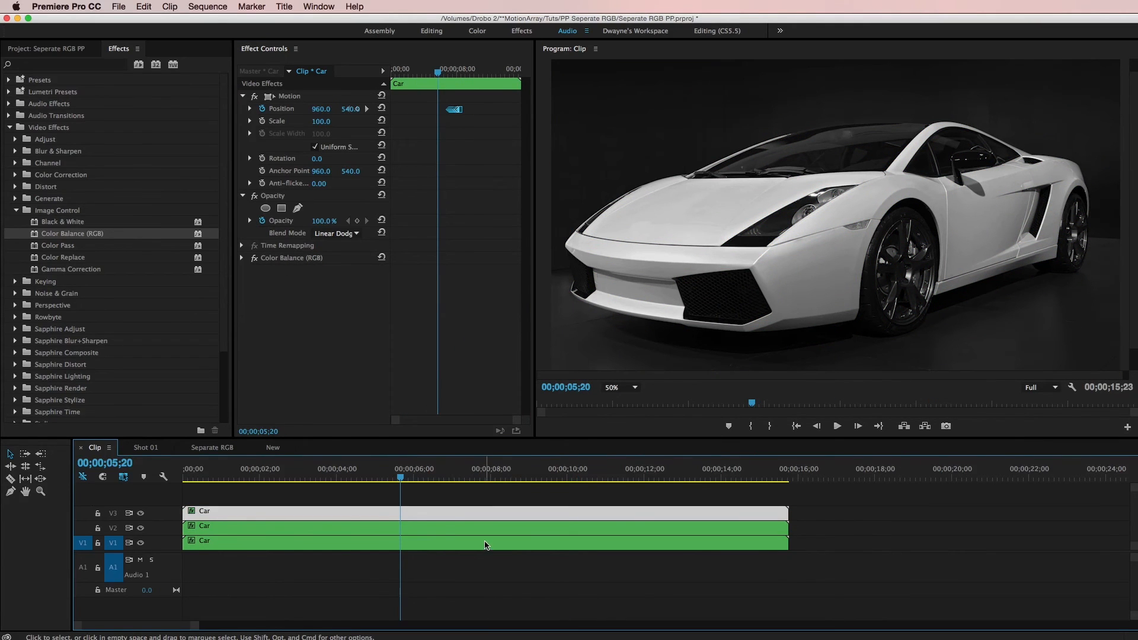
Step: Inspect the position keyframes on each of the three stacked Car clips
left_click(486, 545)
left_click(493, 528)
left_click(494, 517)
left_click(497, 528)
left_click(499, 544)
Step: Play back the finished channel-separation effect from 00;00;06;02, and replay and scrub through the section around 00;00;08;15
left_click_drag(433, 478, 416, 482)
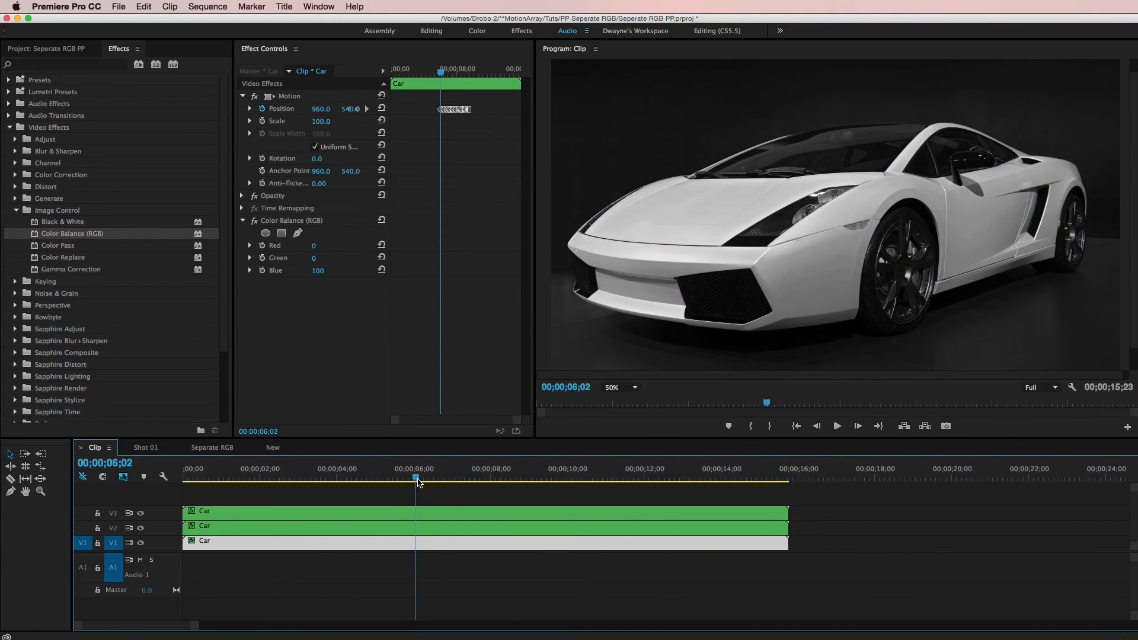
key("space")
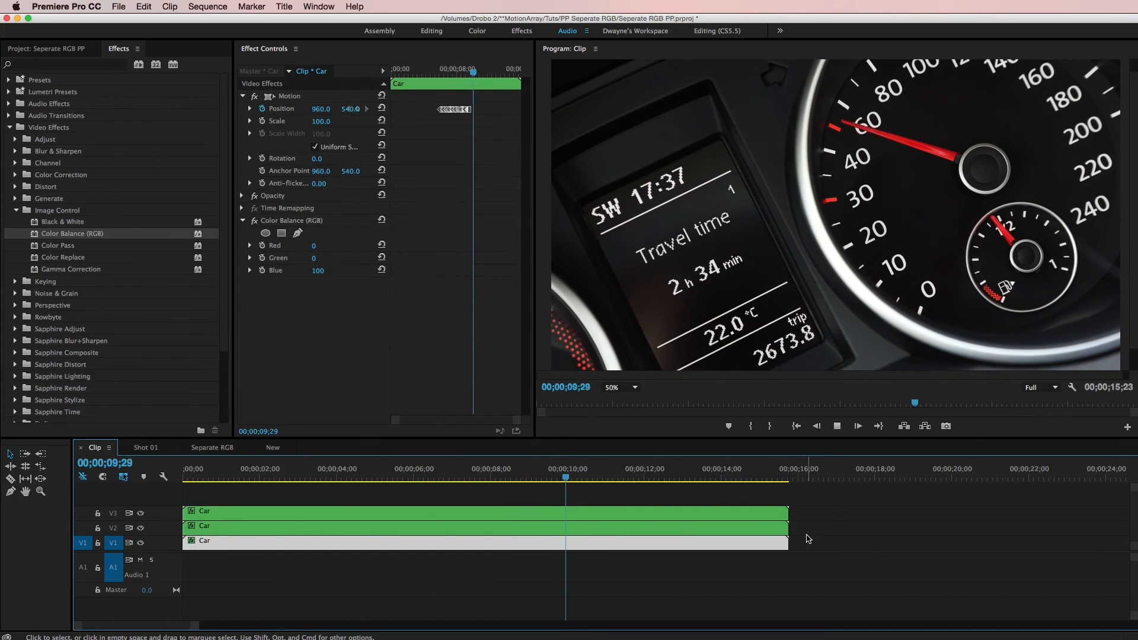
key("space")
left_click_drag(587, 479, 447, 478)
key("space")
key("space")
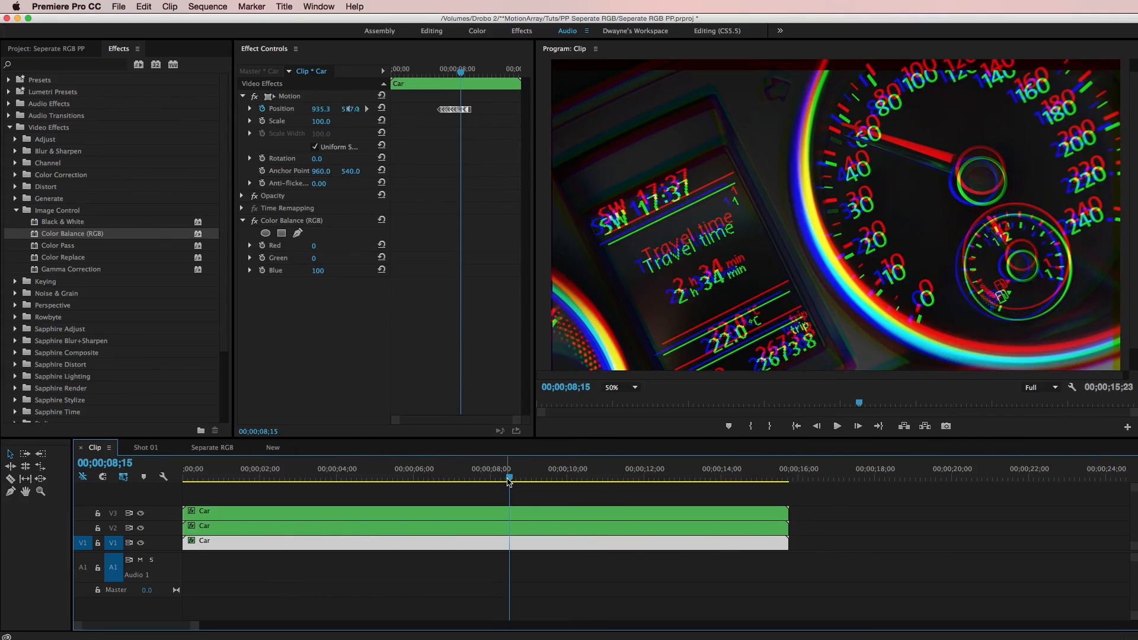
left_click_drag(509, 481, 456, 484)
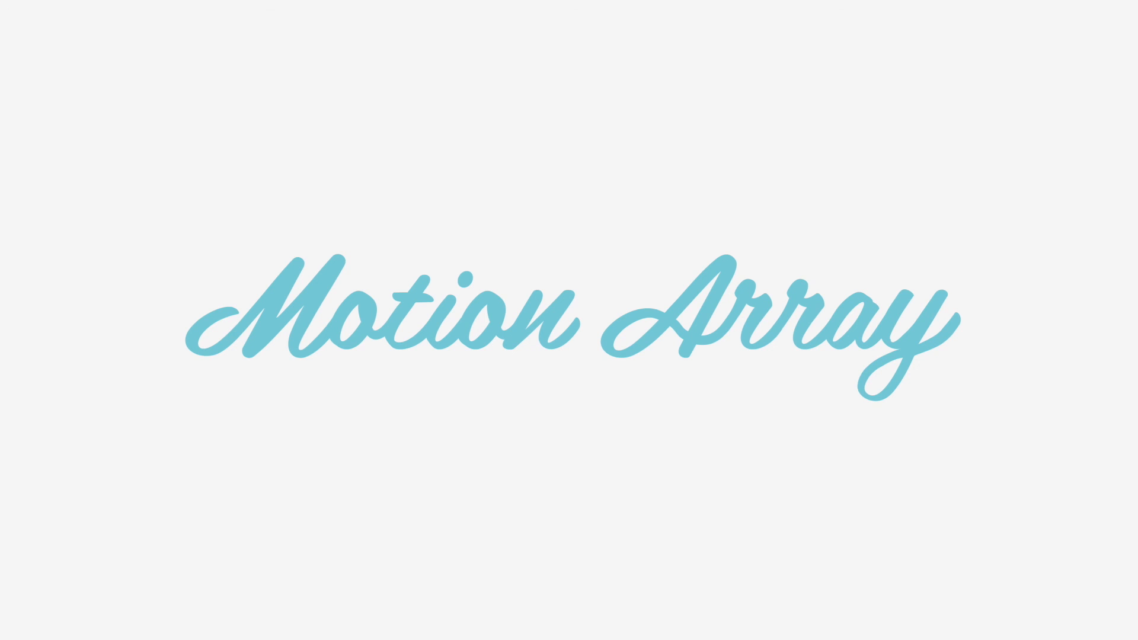